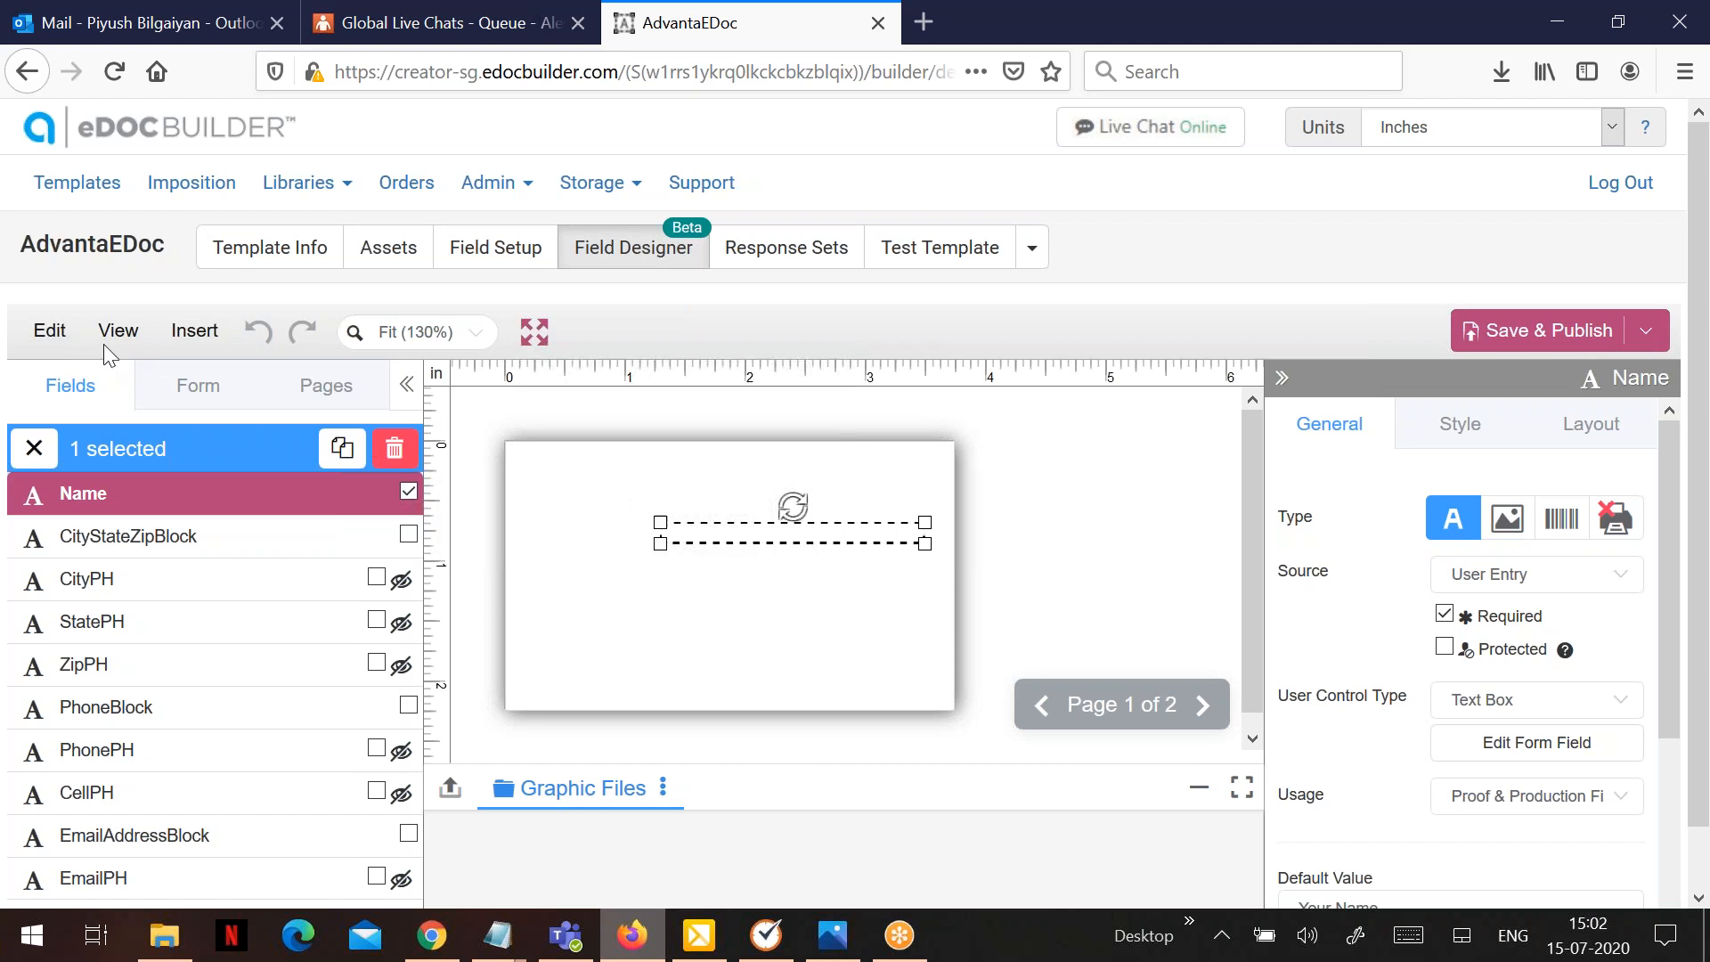
# Copy the selected Name field
pyautogui.click(52, 339)
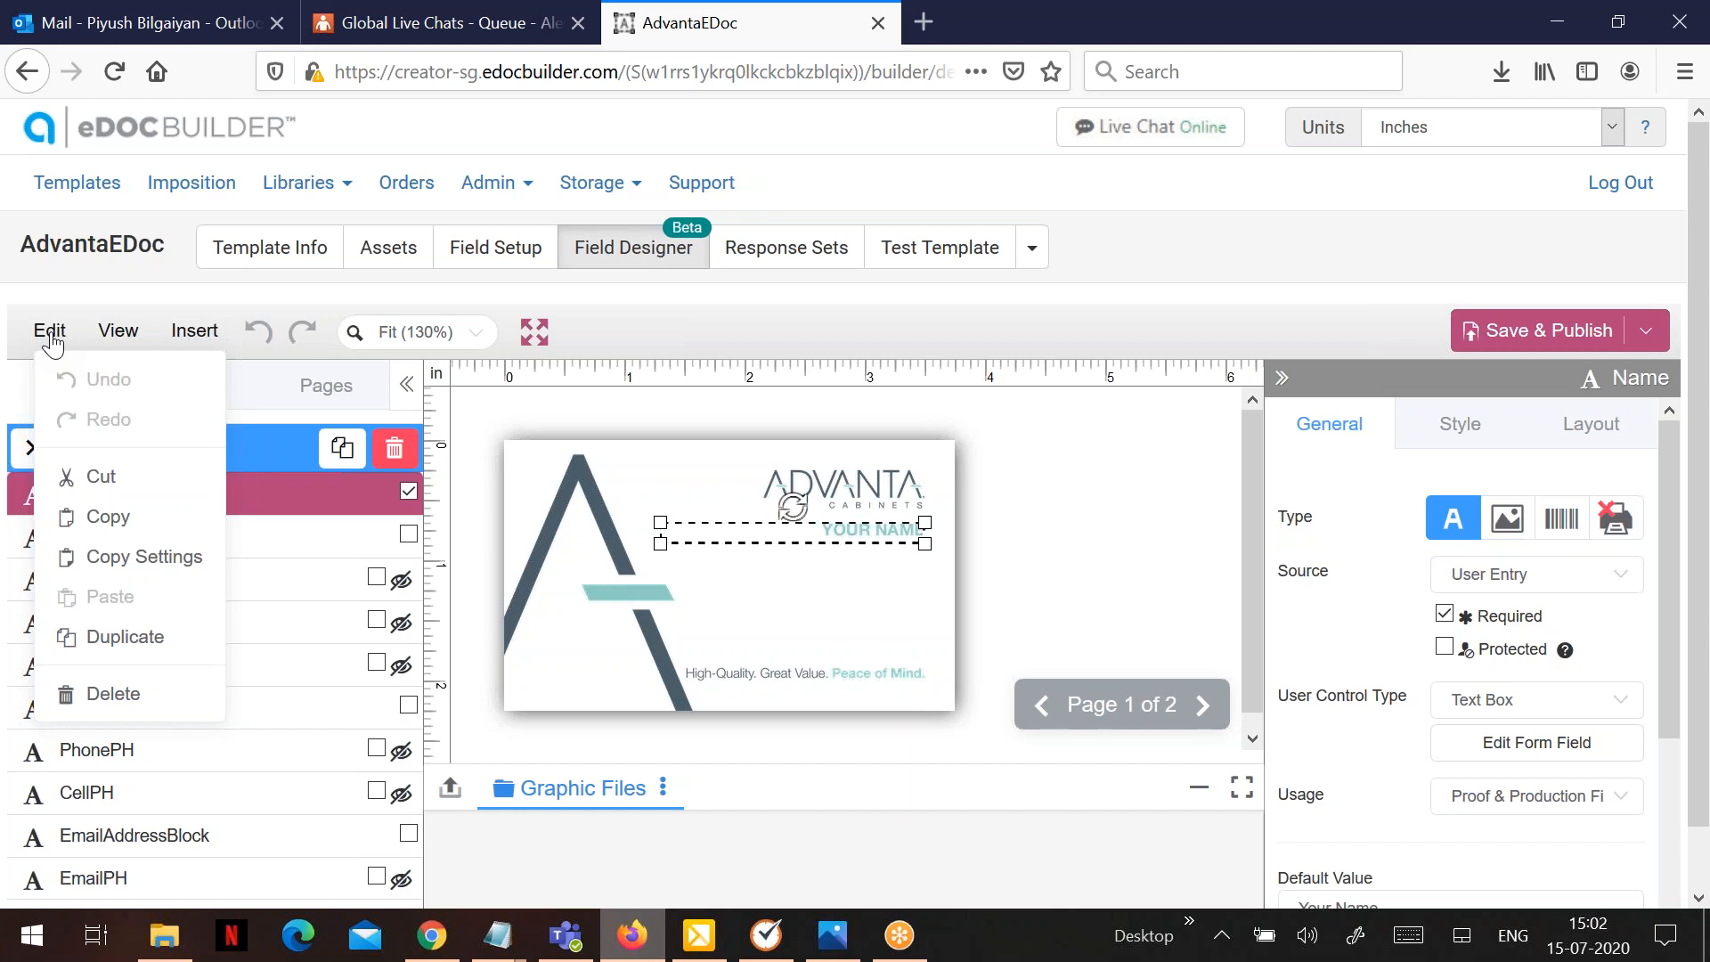
pyautogui.click(51, 337)
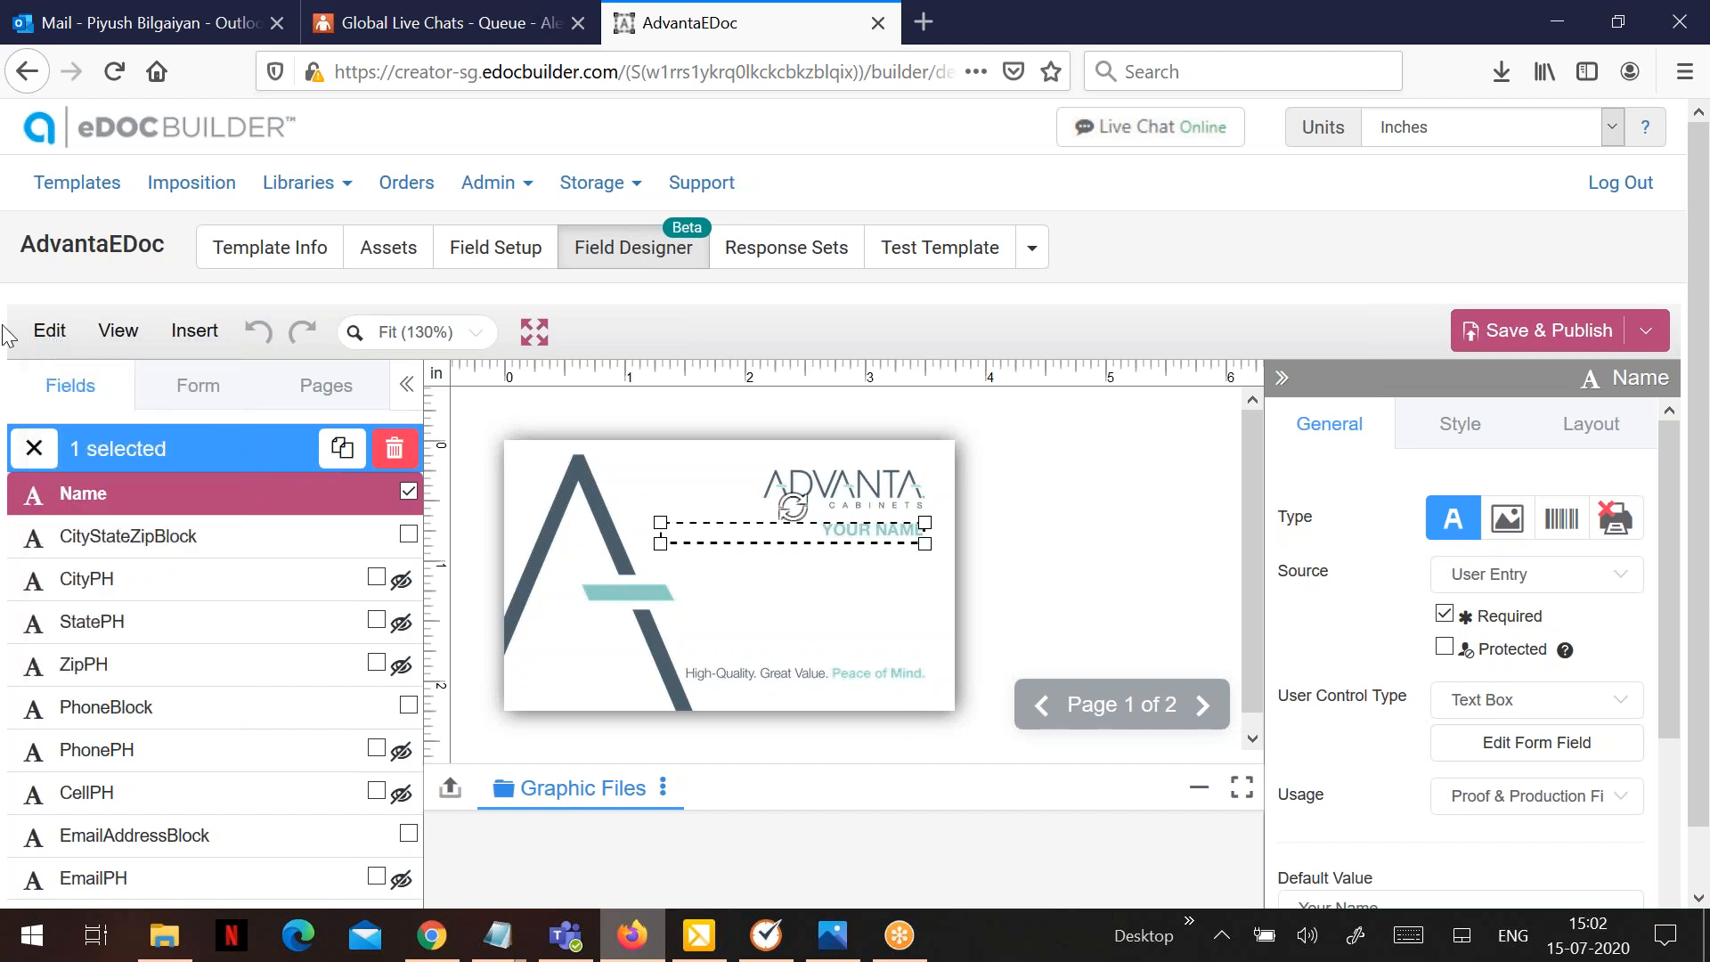
pyautogui.click(46, 336)
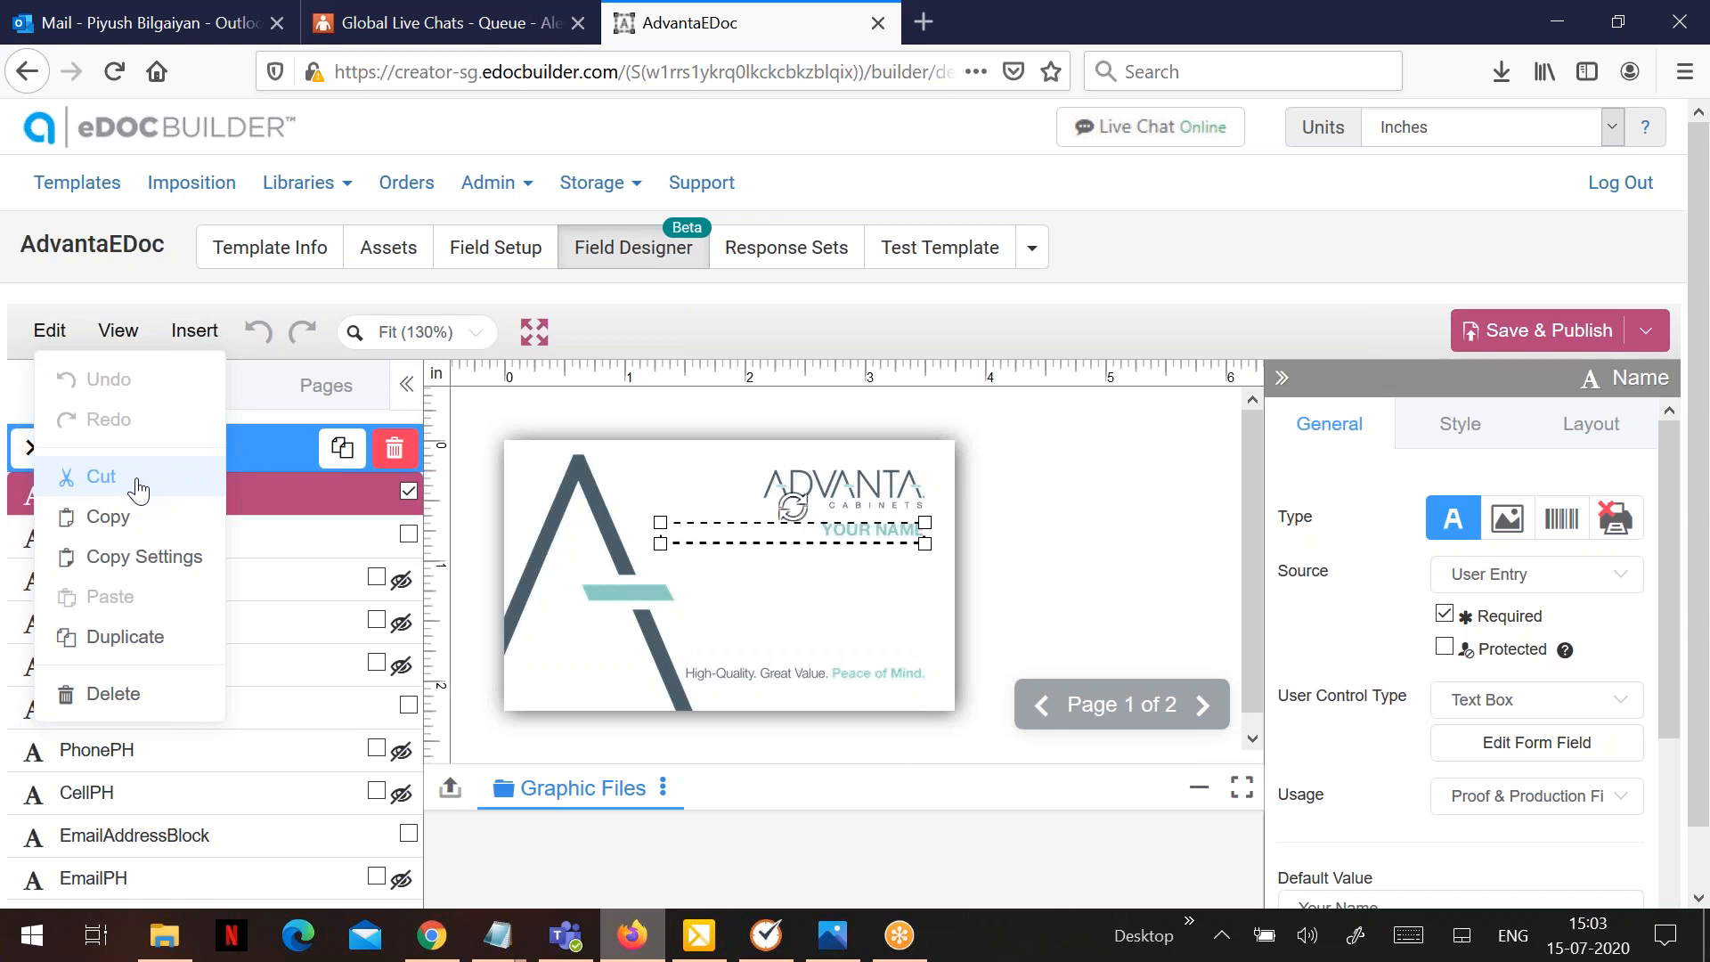
pyautogui.click(173, 522)
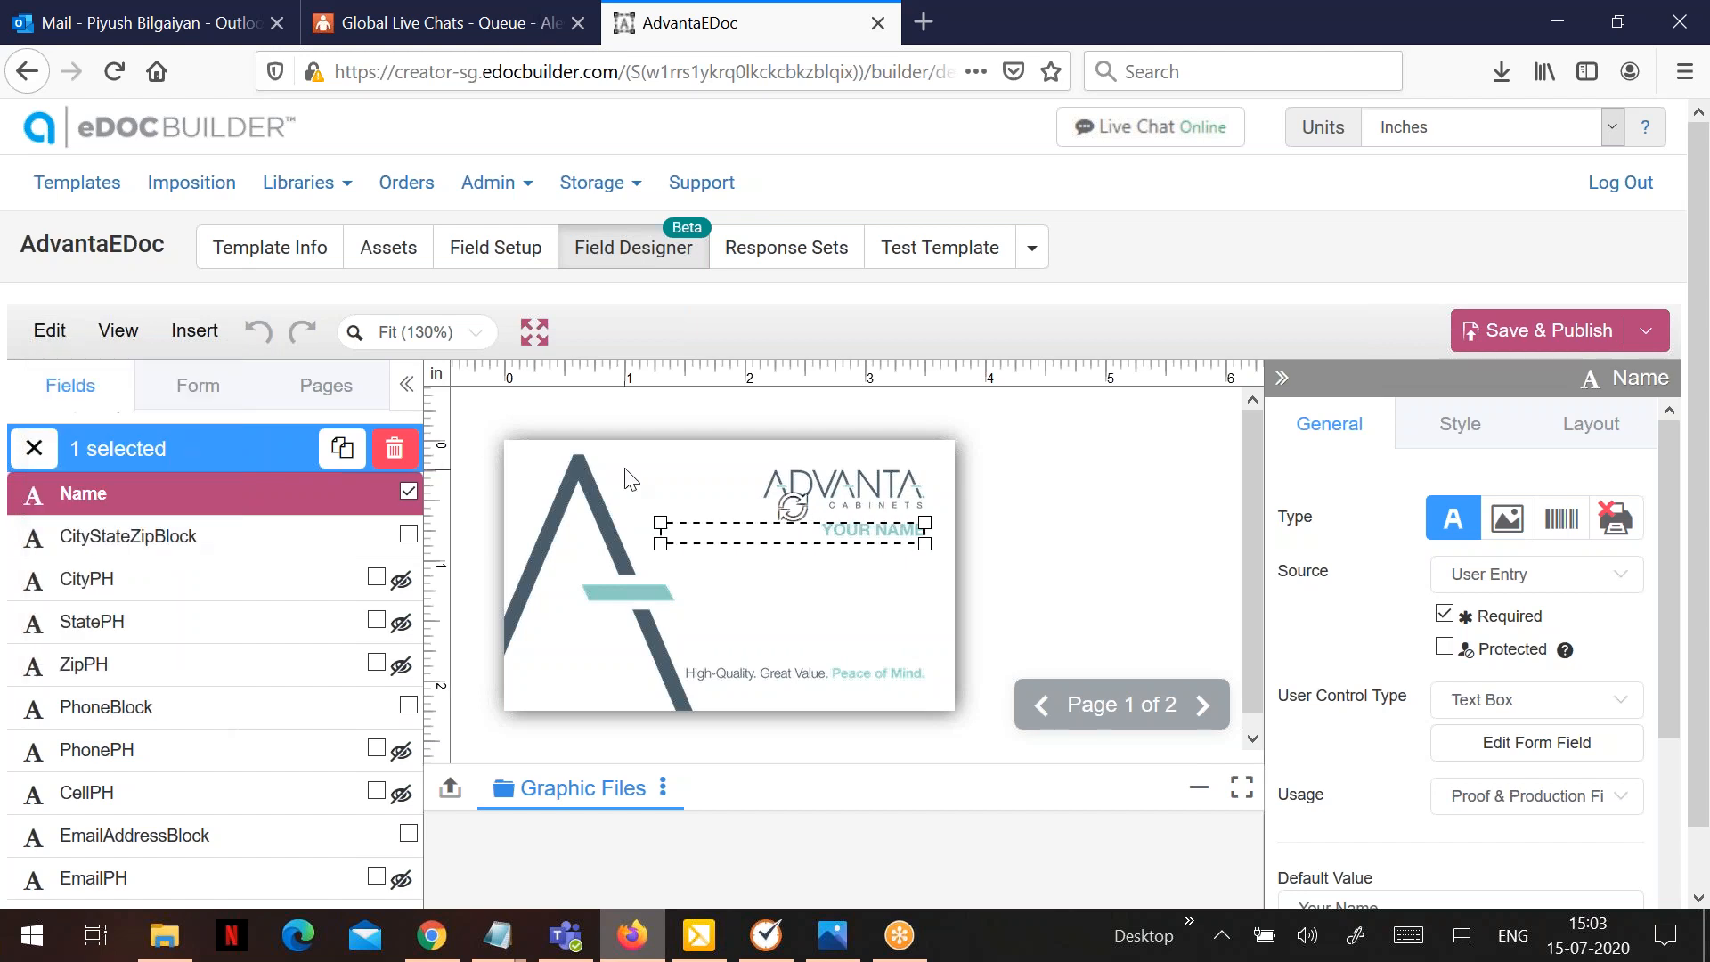
# Review the Copy Settings options for the Name field, closing the dialog without copying anything
pyautogui.click(52, 334)
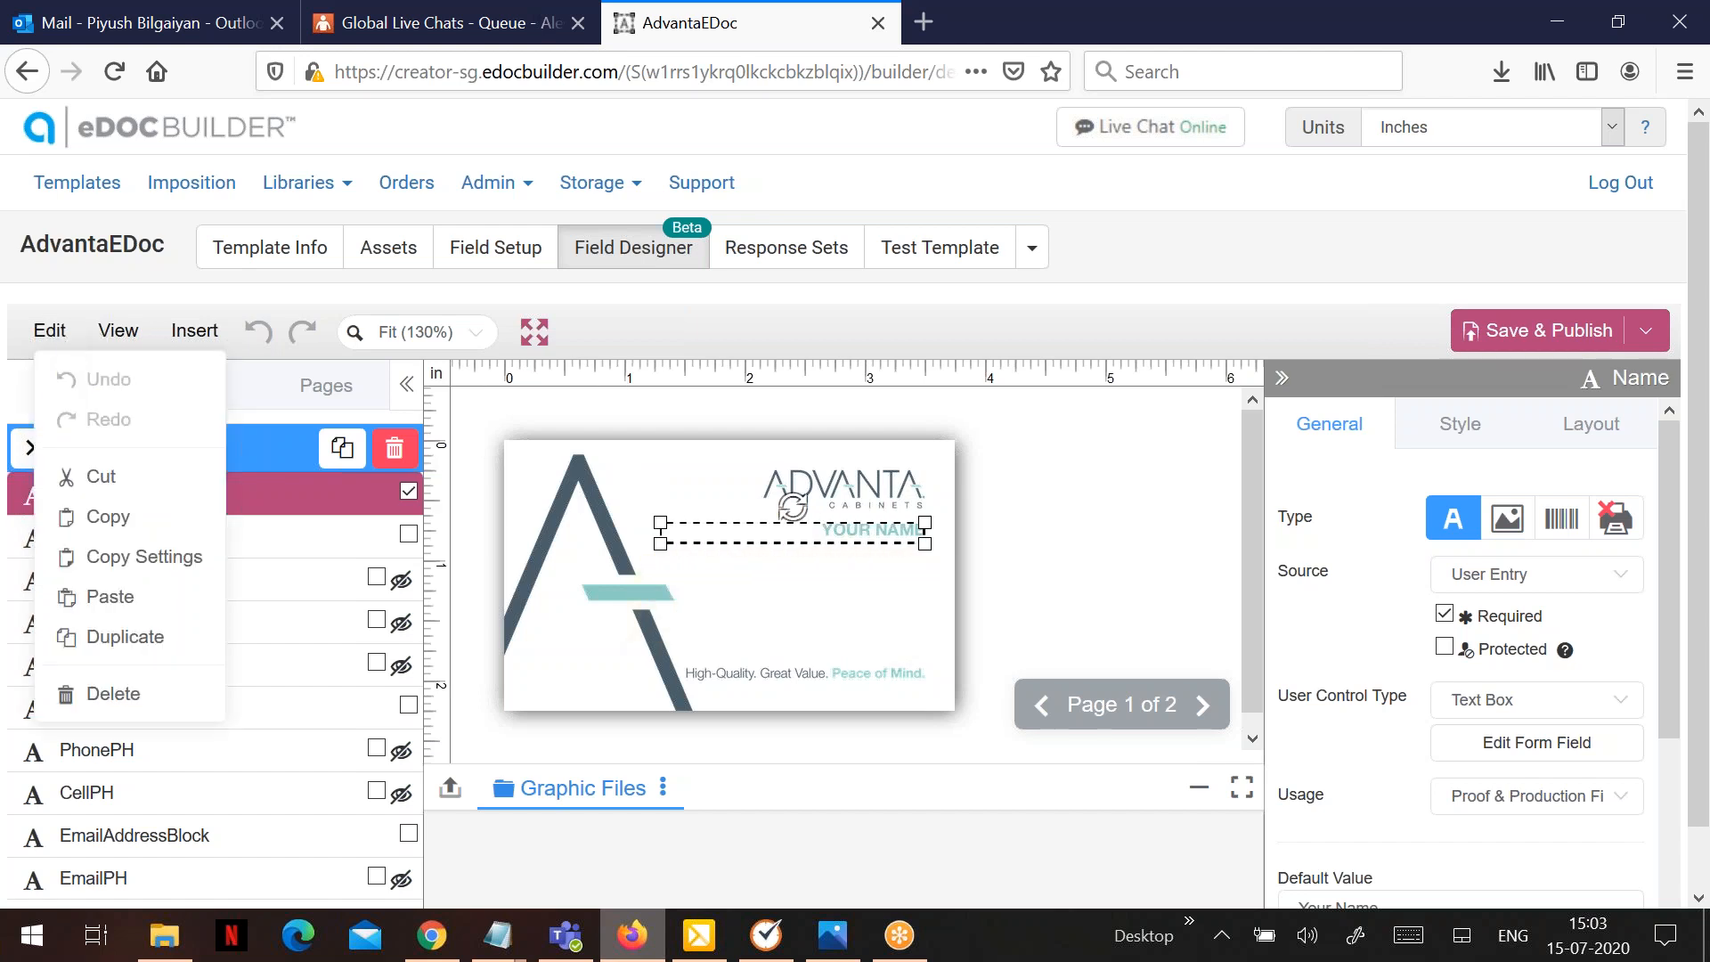
pyautogui.click(186, 565)
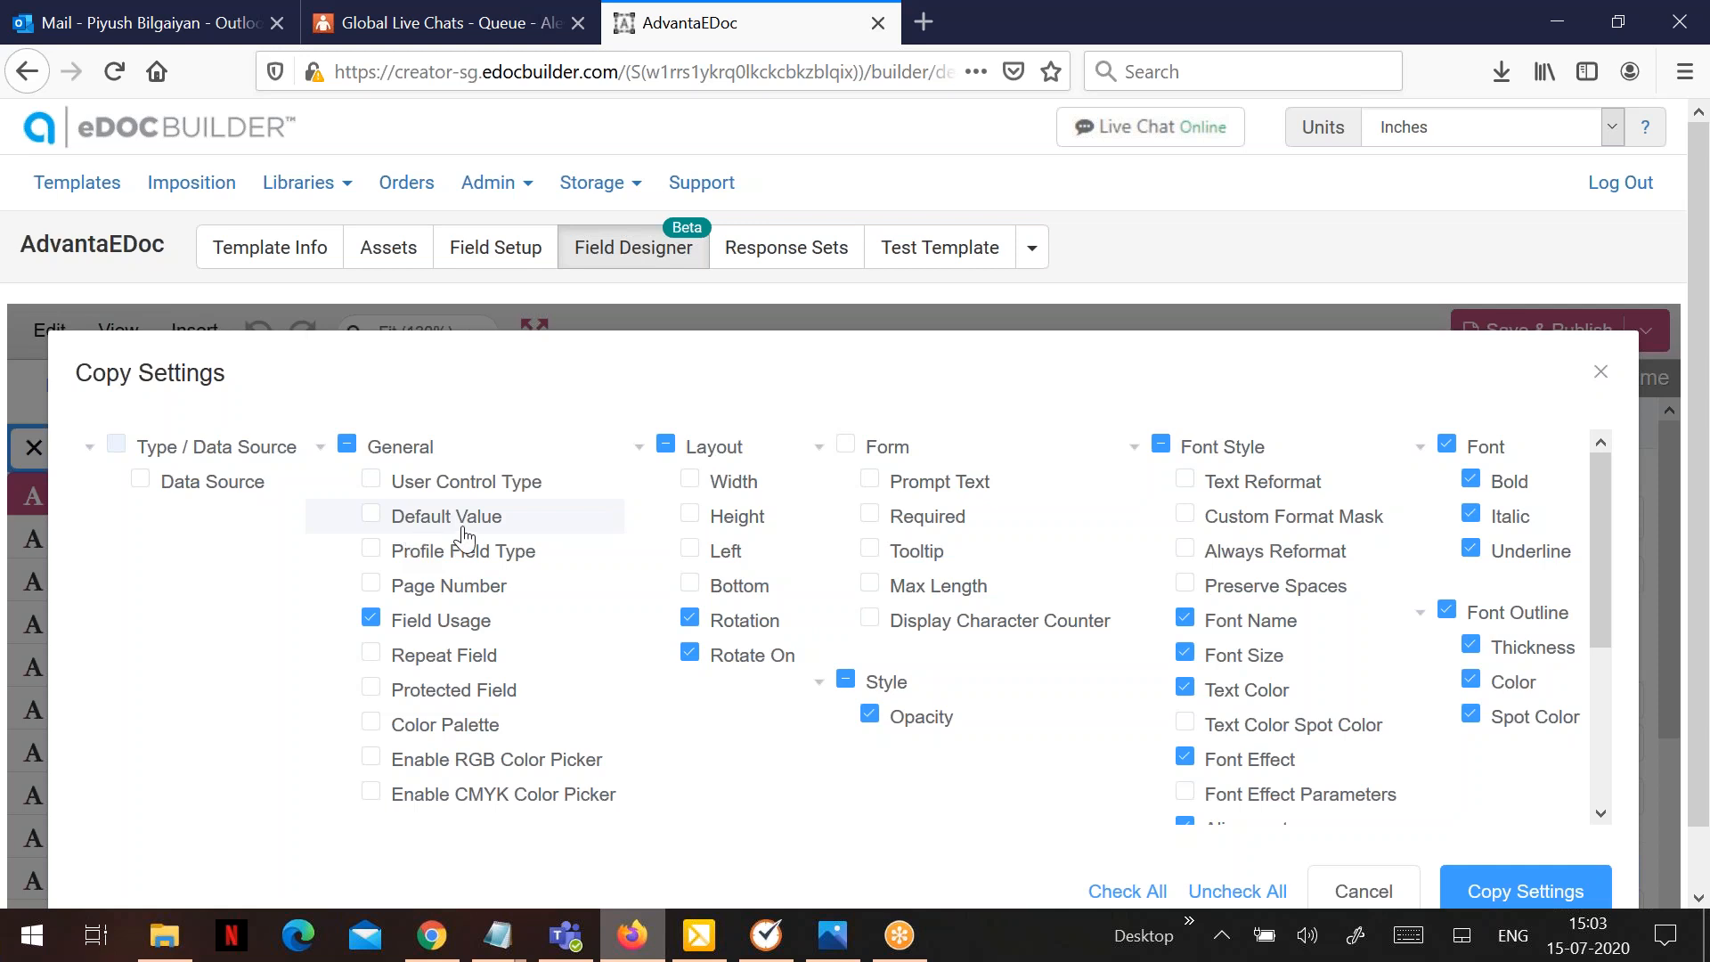
pyautogui.click(1599, 374)
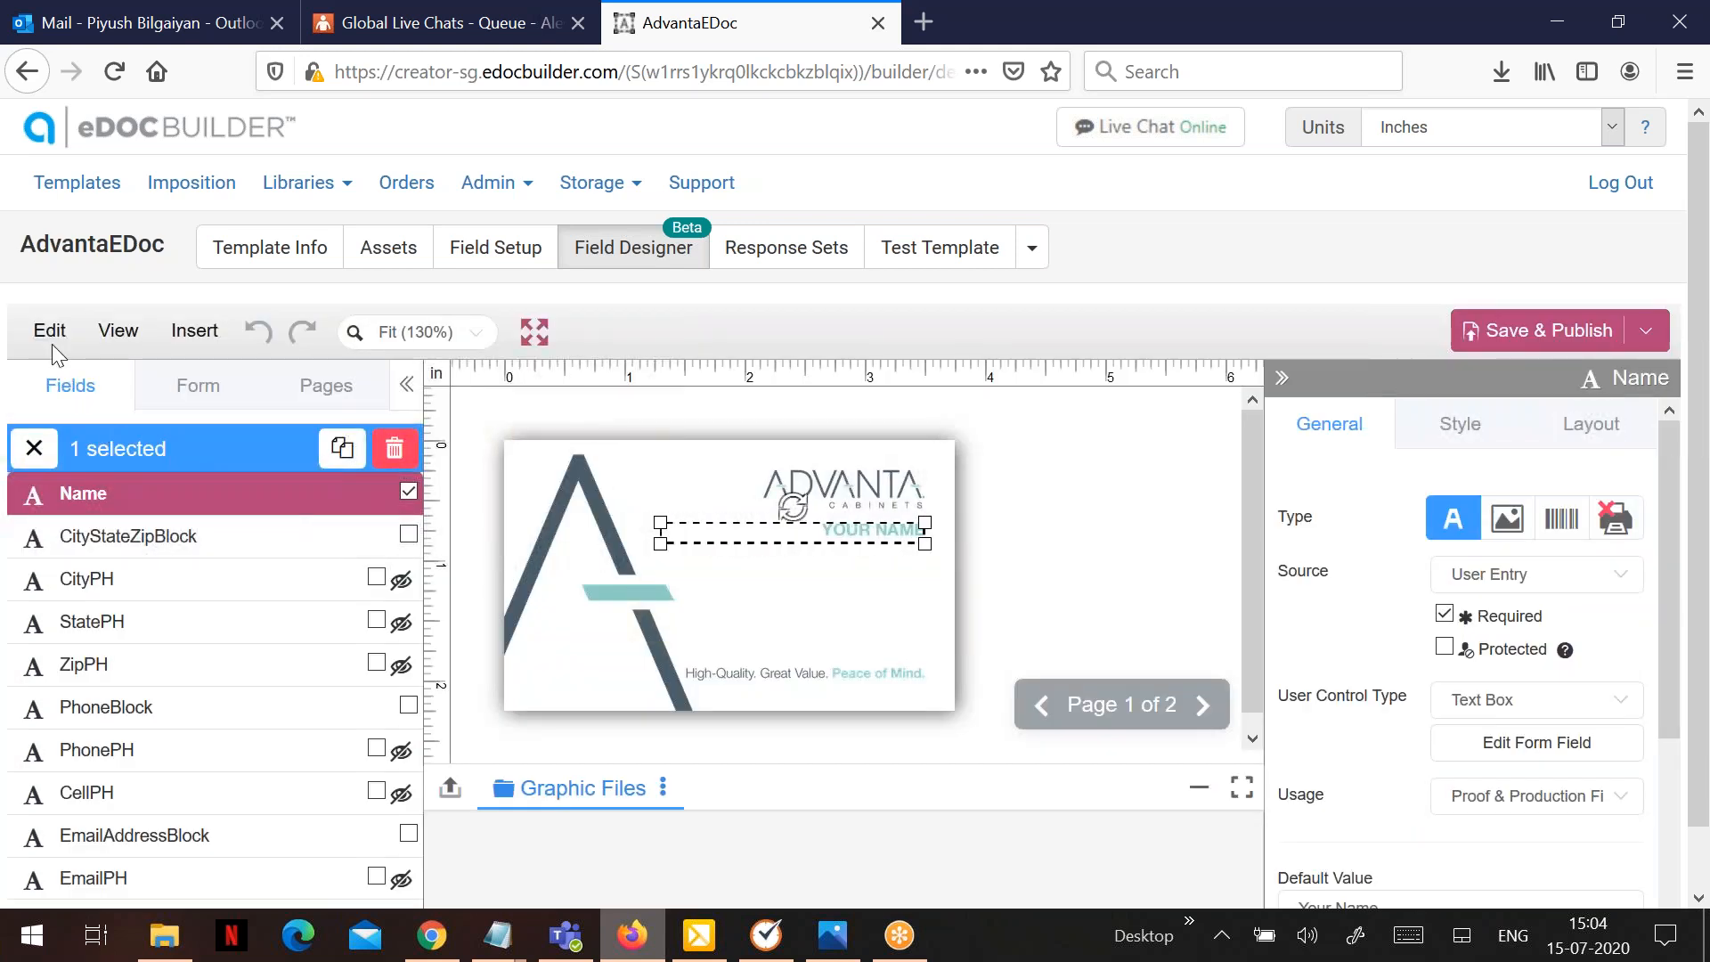
# Bring up the duplicate and delete dialogs for the Name field, cancelling each one
pyautogui.click(51, 342)
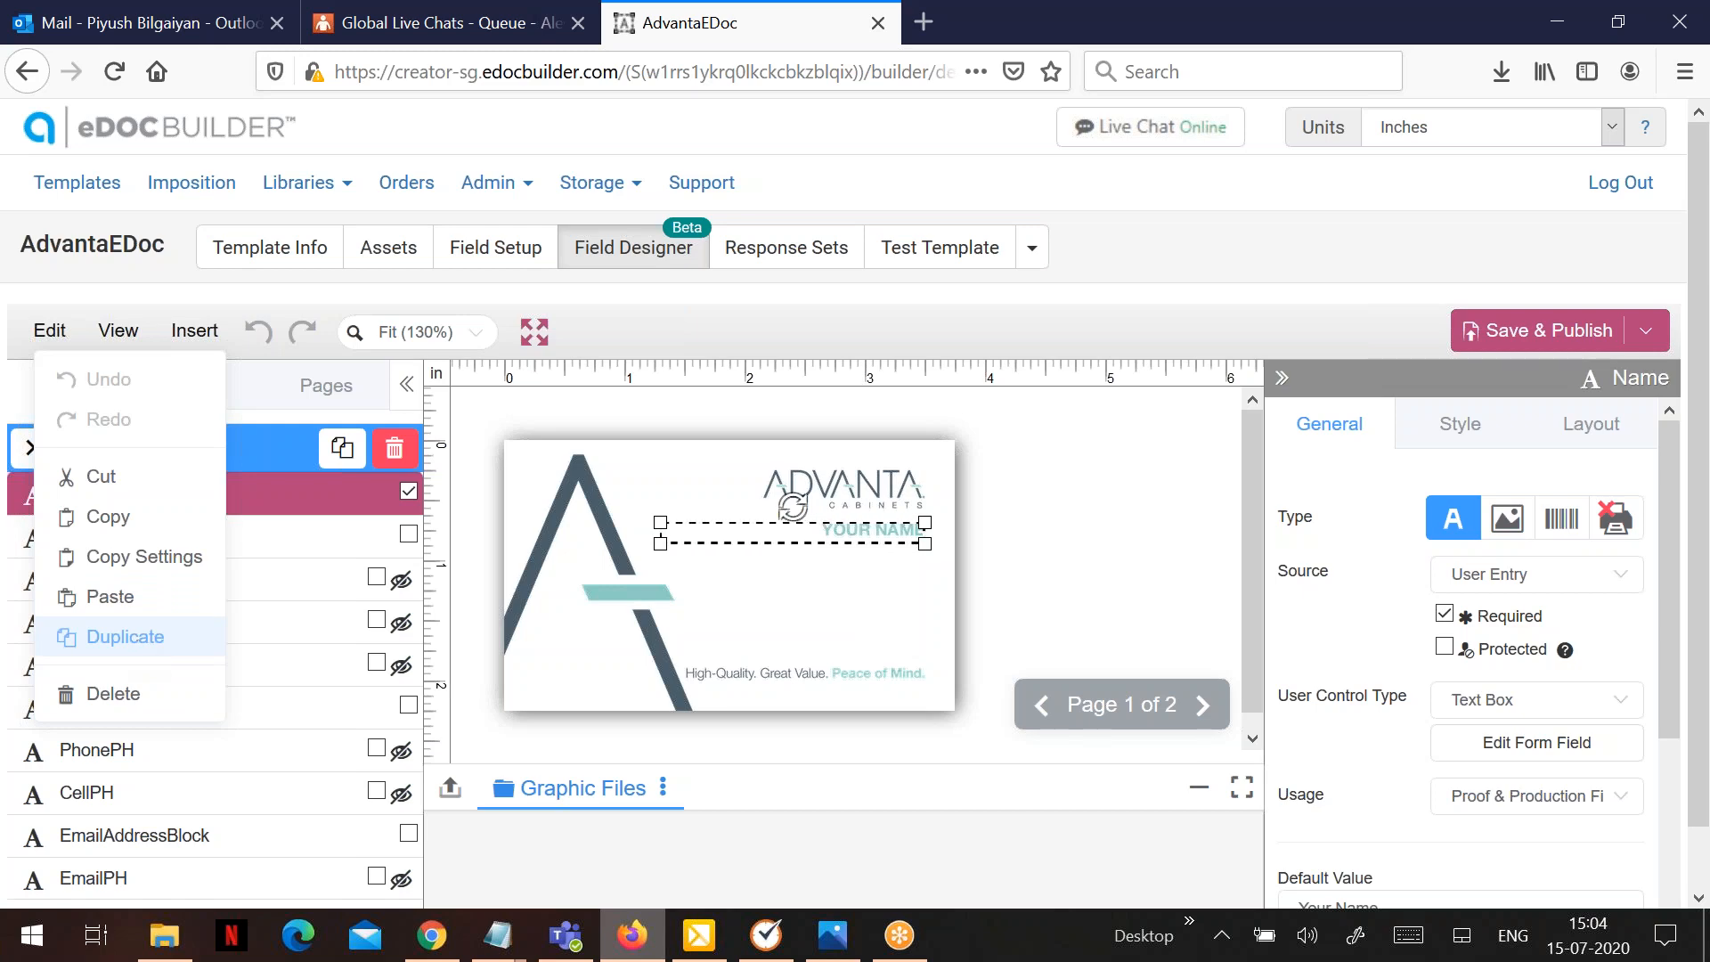
pyautogui.click(140, 649)
pyautogui.click(934, 797)
pyautogui.click(50, 330)
pyautogui.click(157, 694)
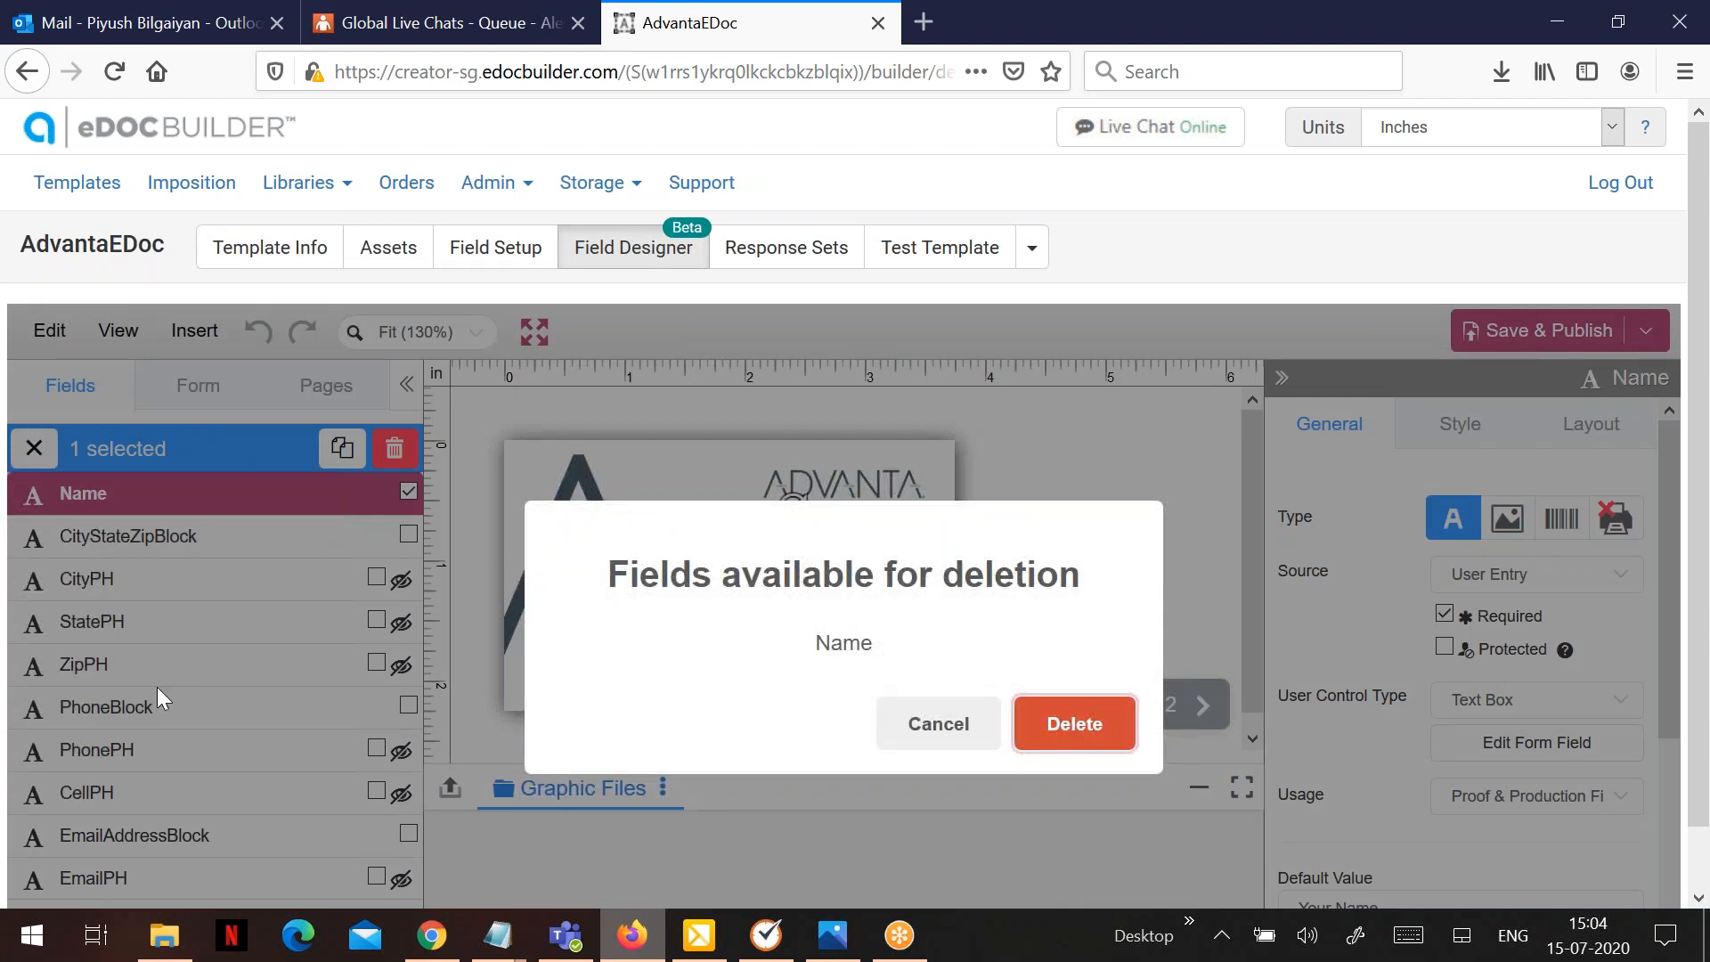
pyautogui.click(971, 726)
# Enable Snap to Fields and Snap to Grid for the template canvas
pyautogui.click(124, 341)
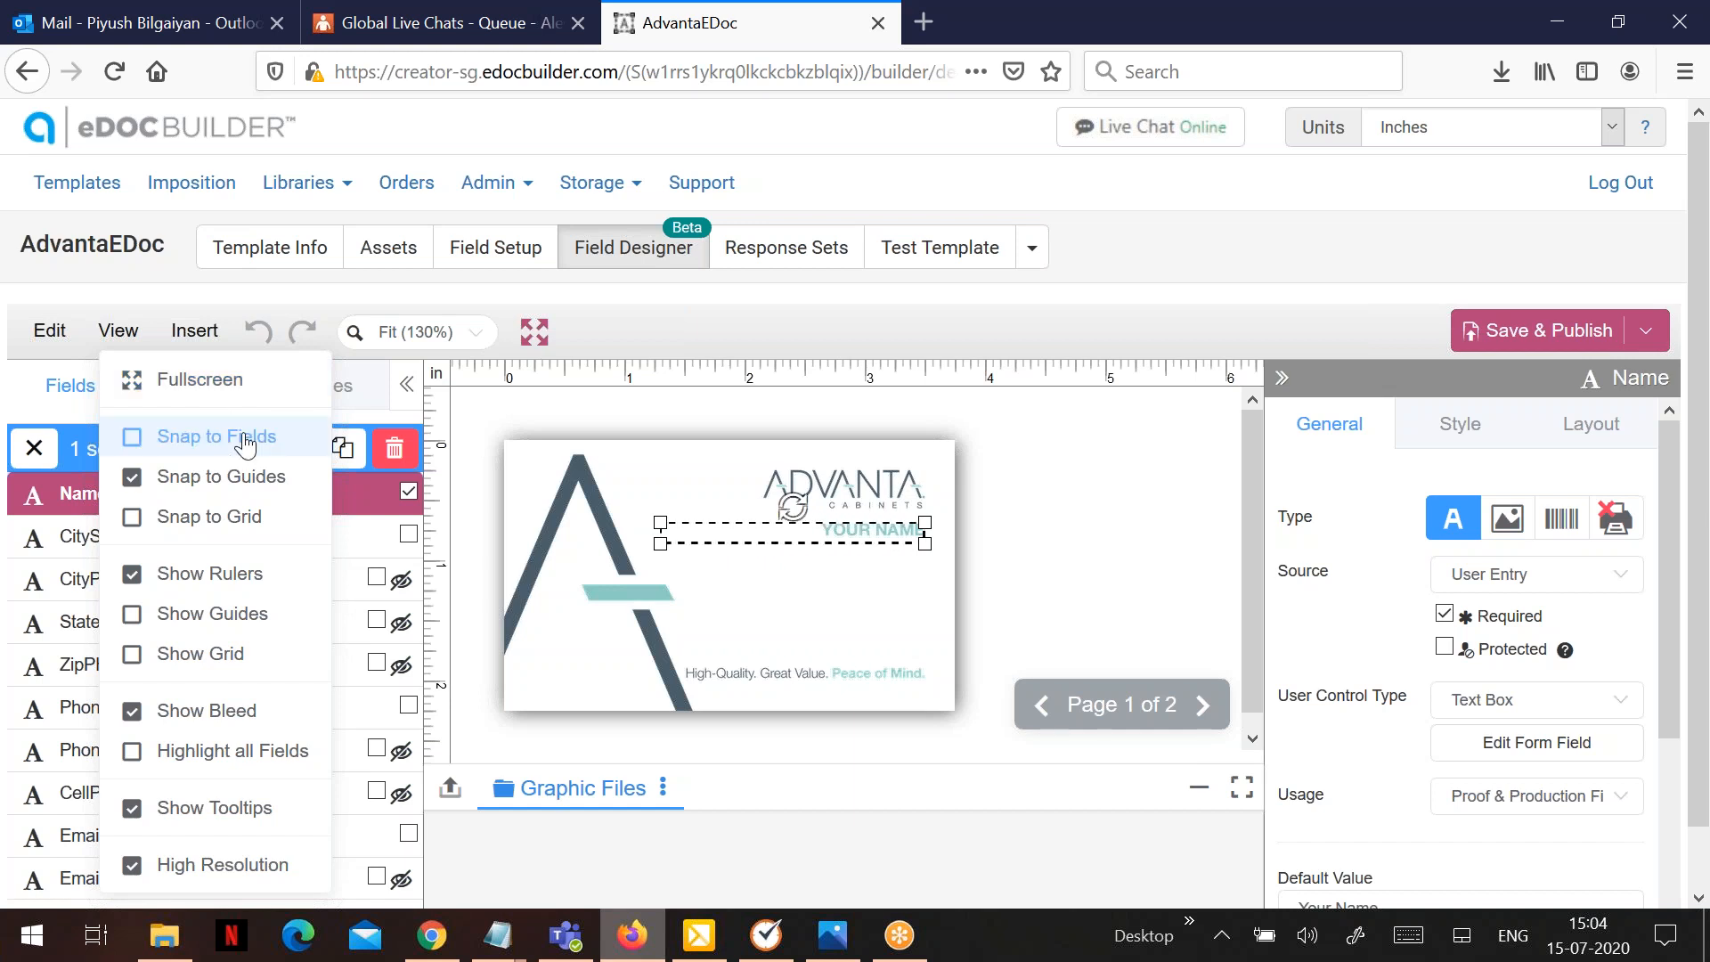
pyautogui.click(164, 443)
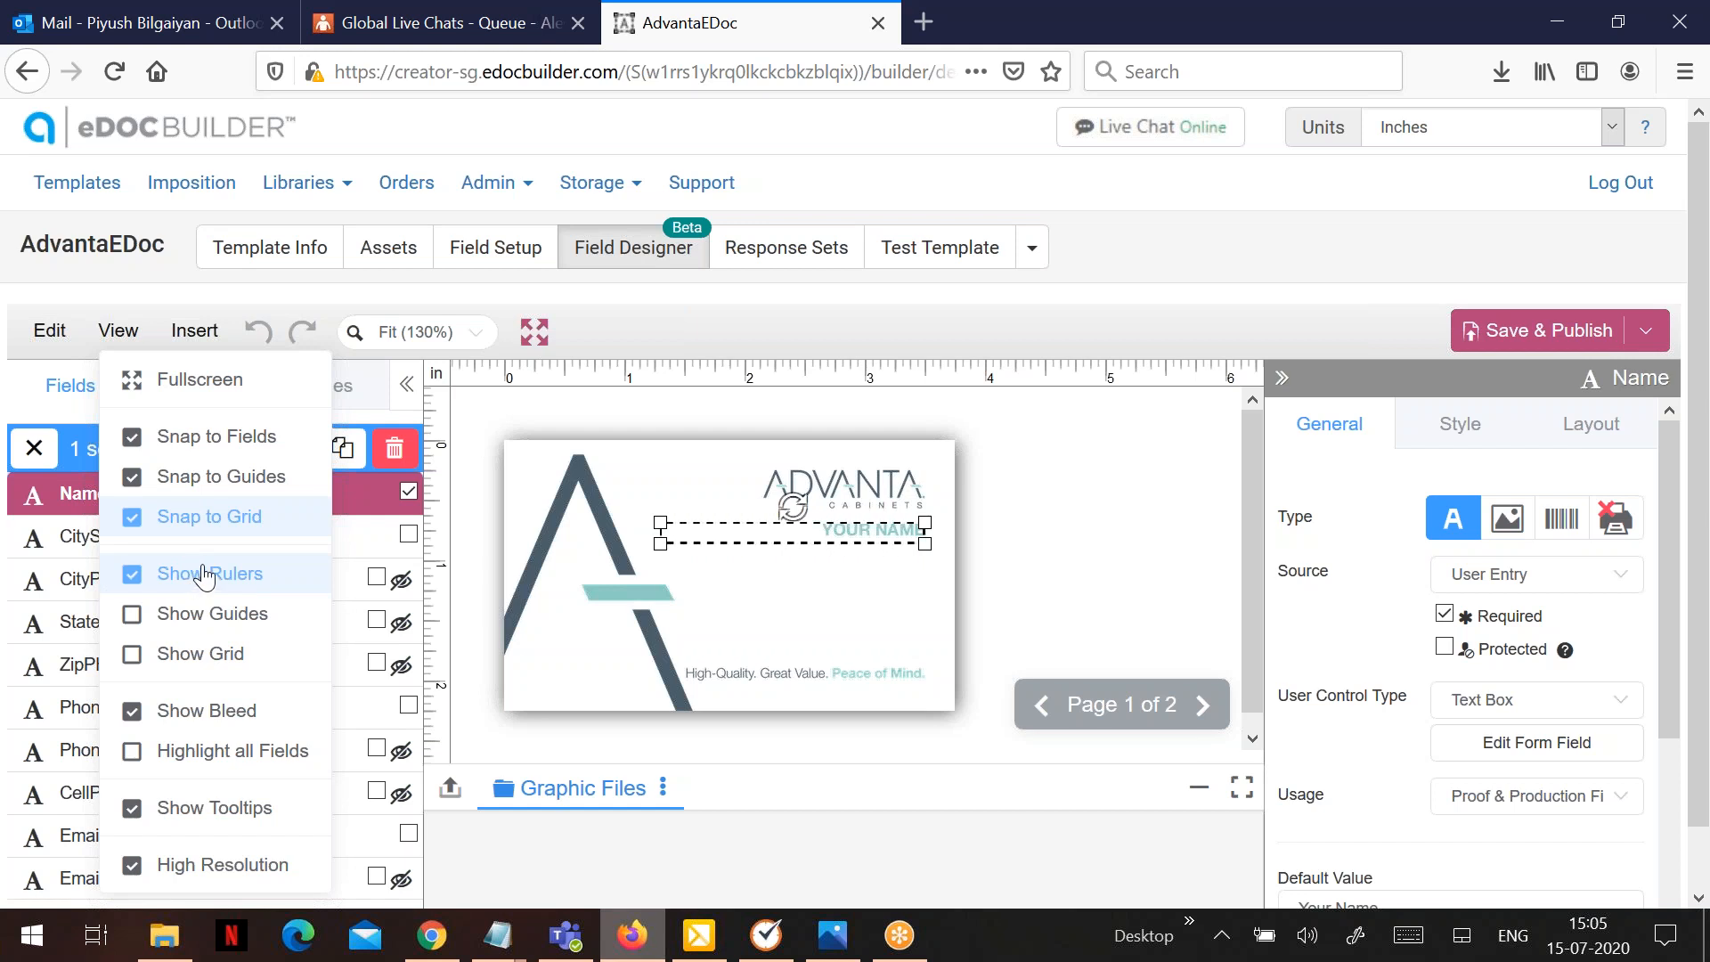
pyautogui.click(586, 468)
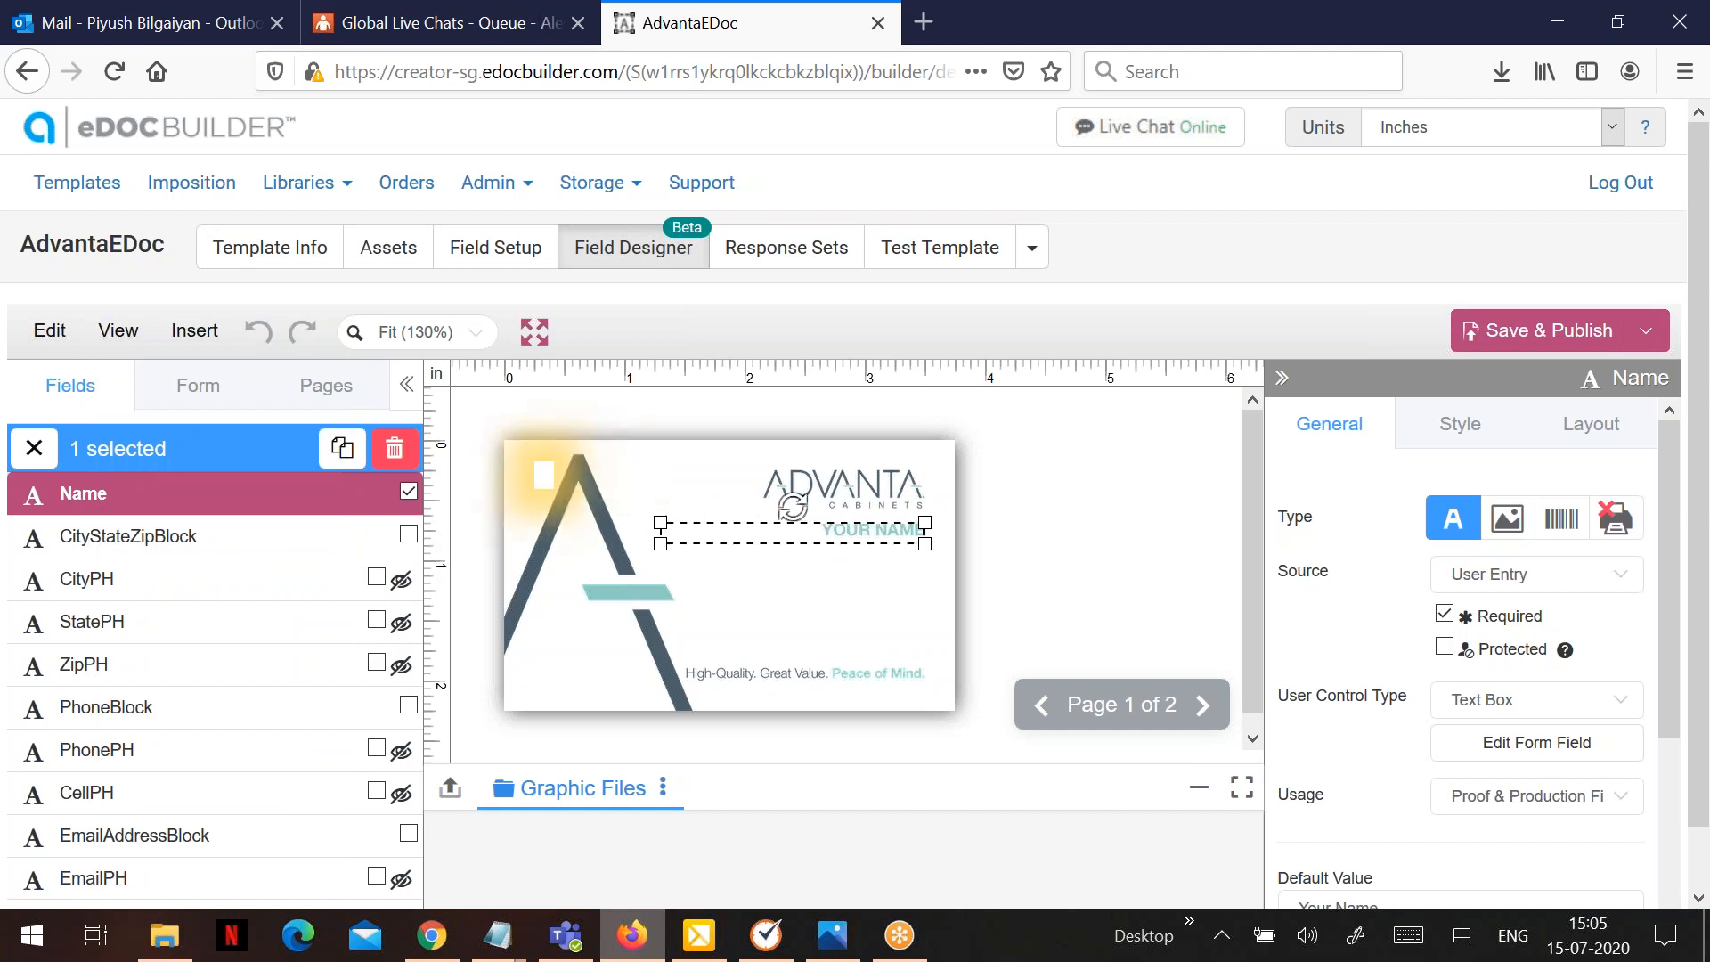
# Turn on the guides and the grid display, and highlight all fields on the card
pyautogui.click(118, 331)
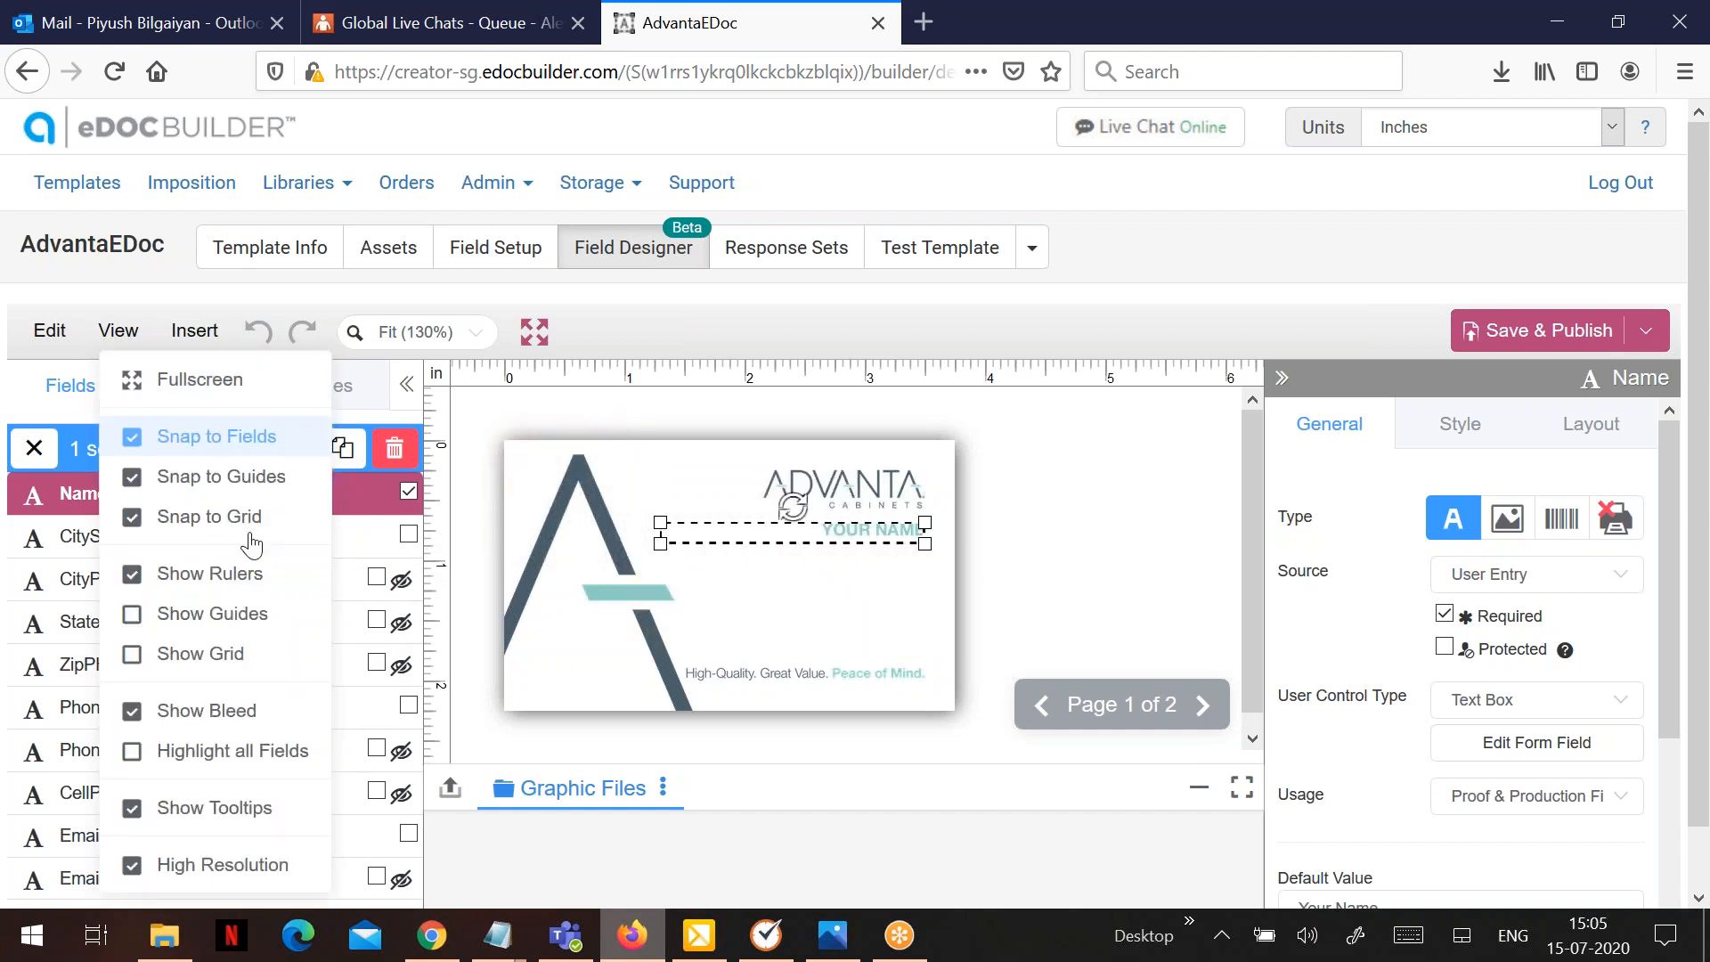
pyautogui.click(267, 615)
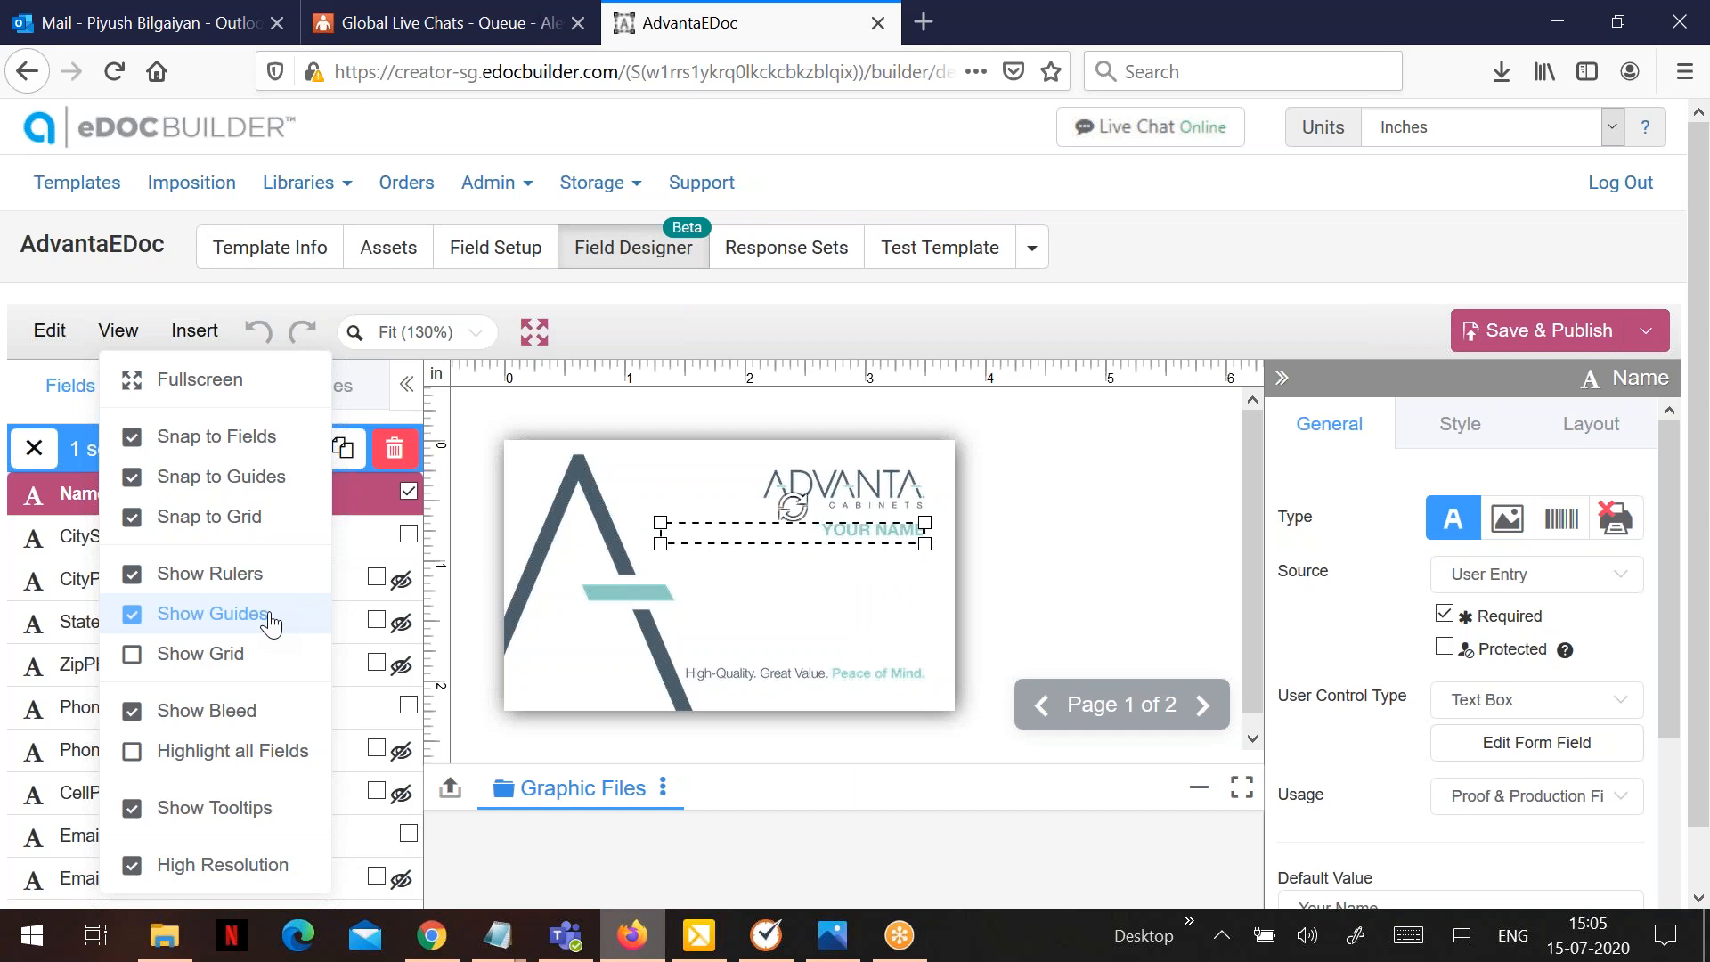
pyautogui.click(223, 655)
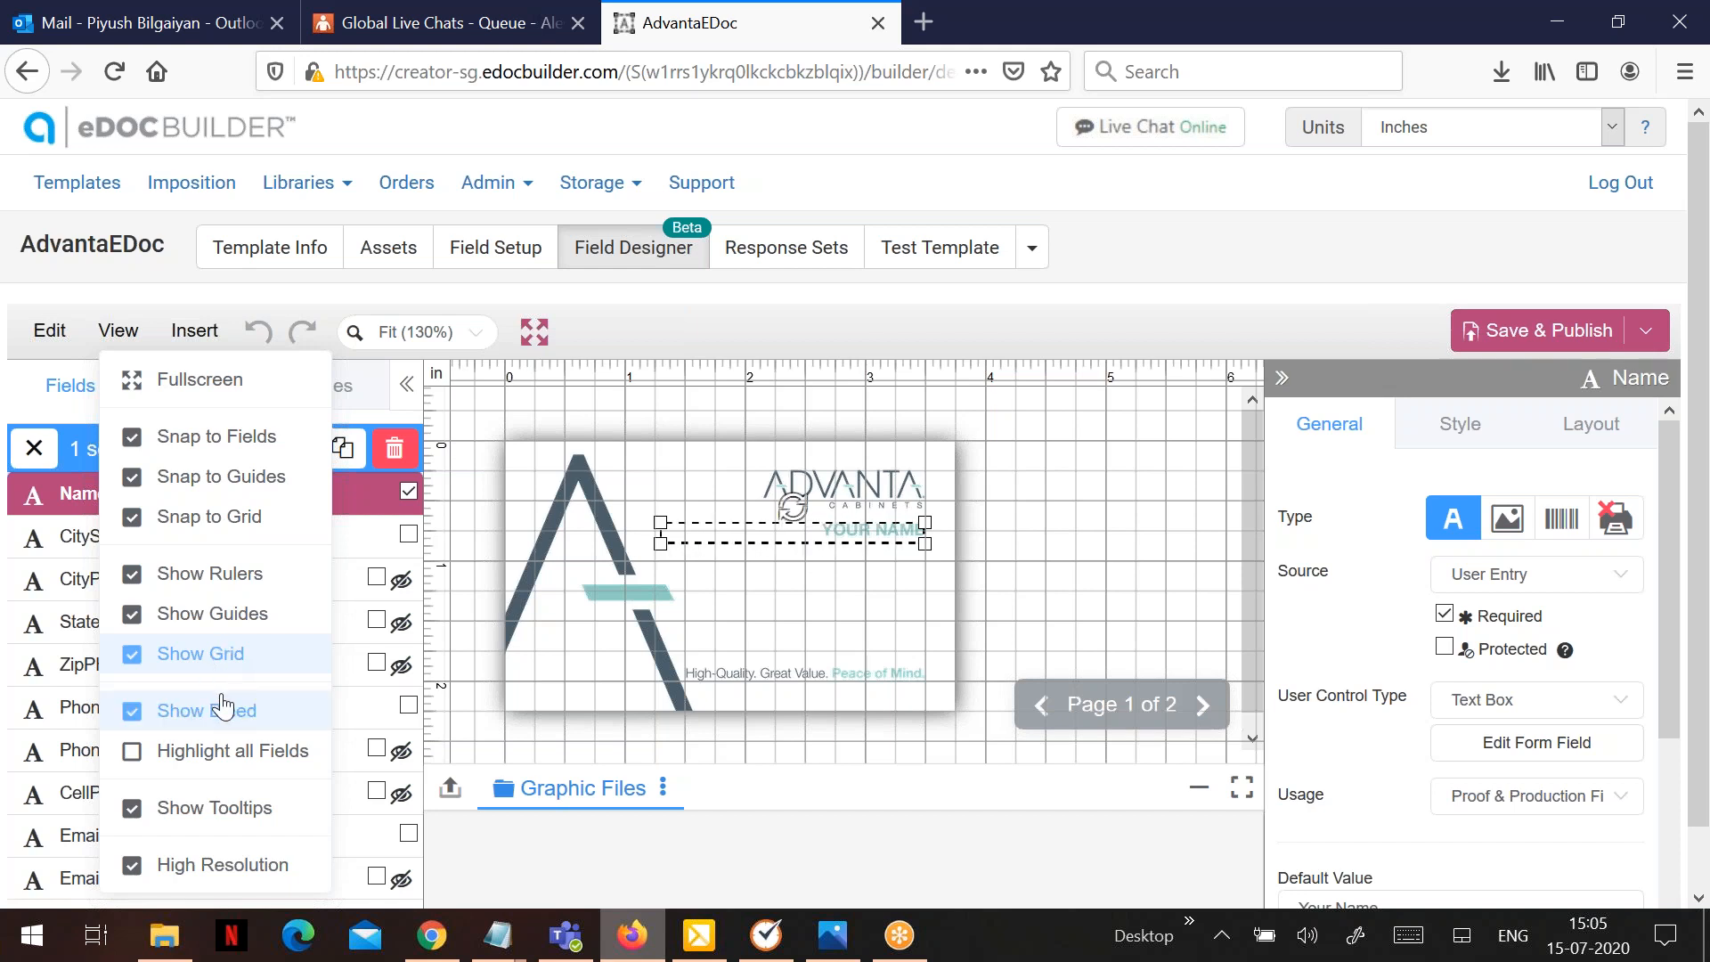
pyautogui.click(242, 753)
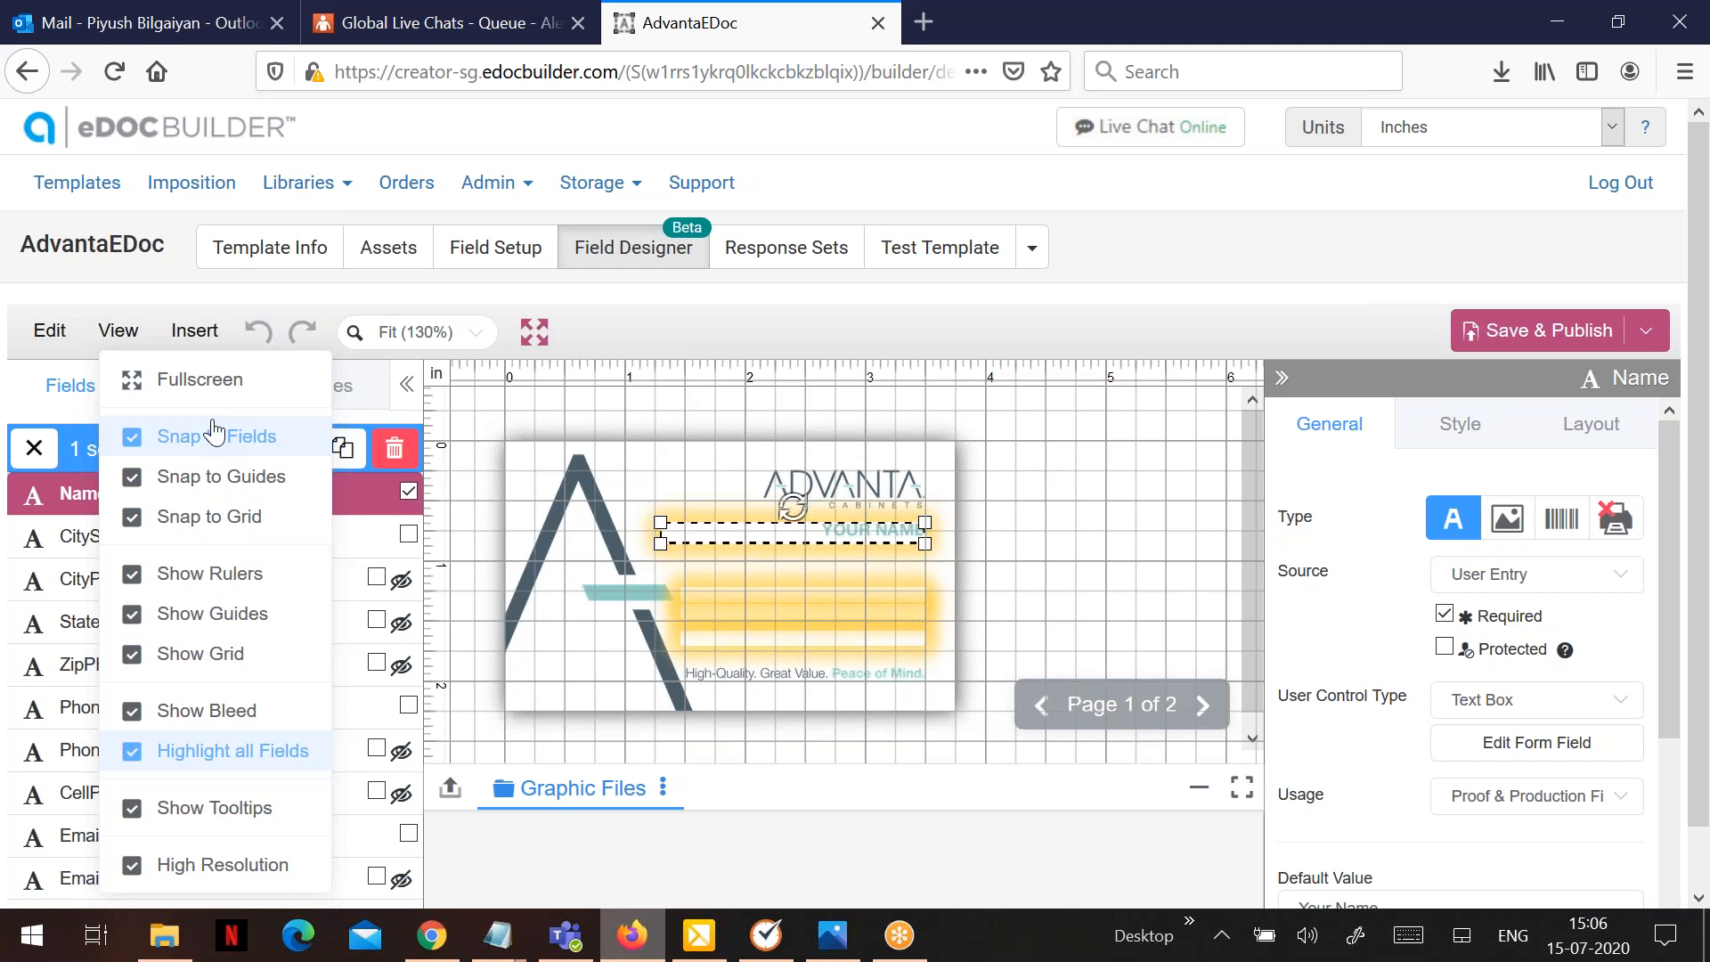
# Turn off the grid display on the canvas
pyautogui.click(199, 338)
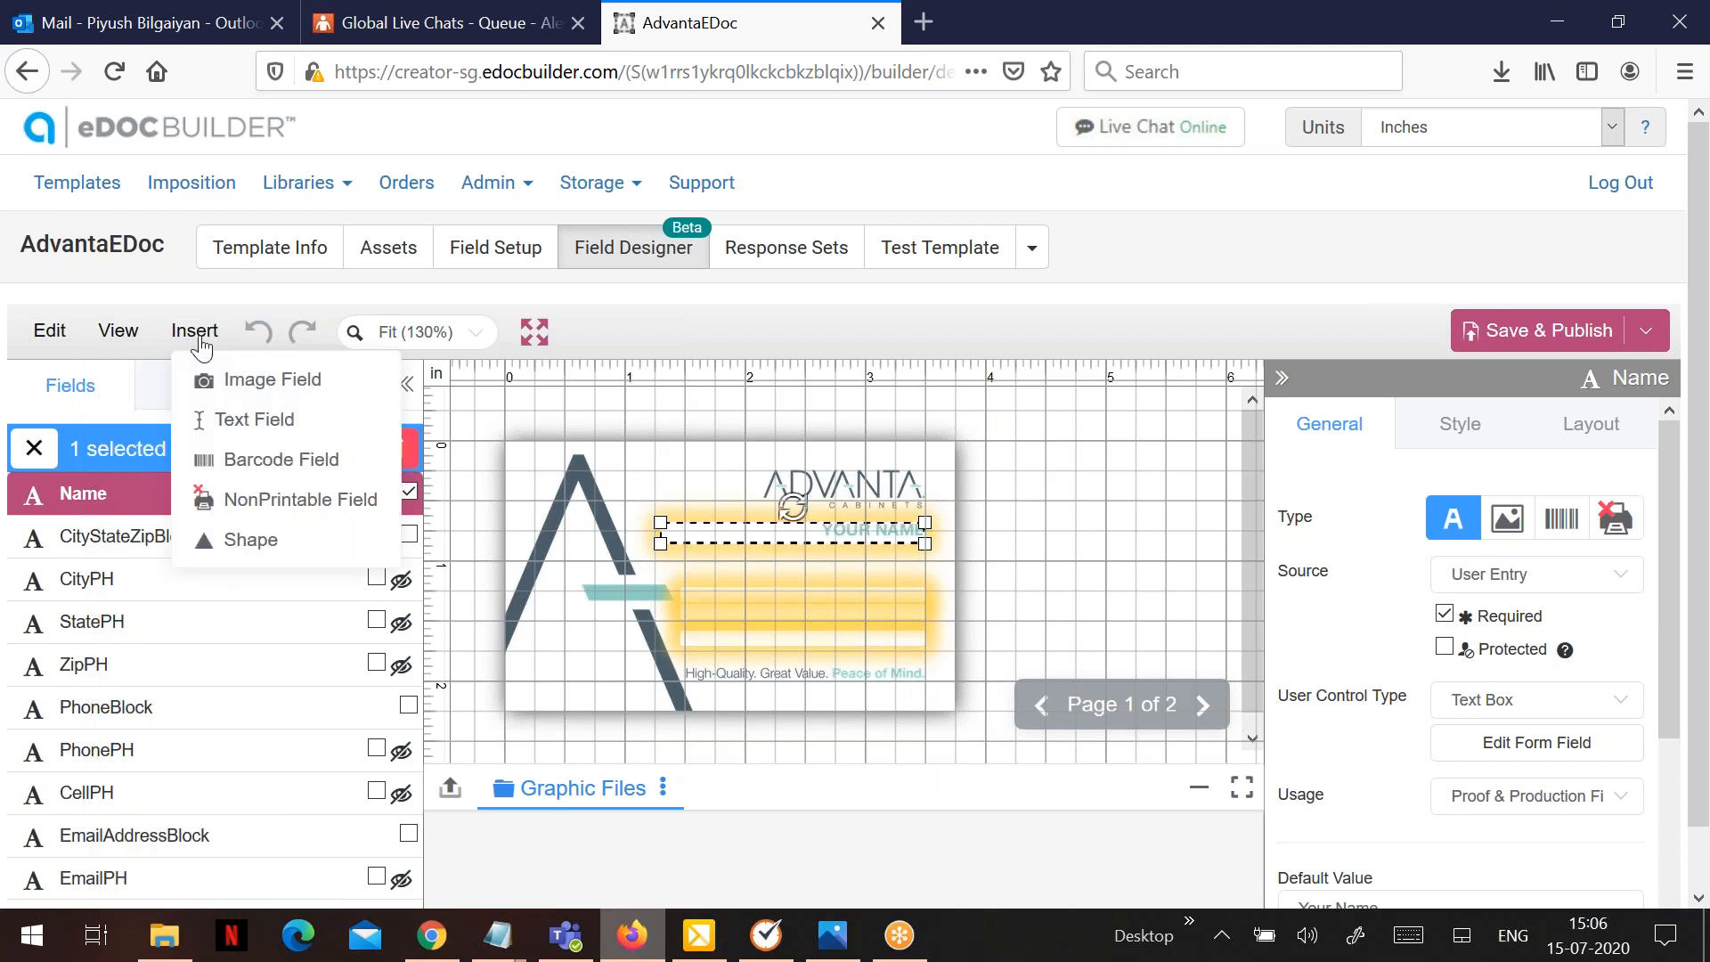
pyautogui.click(118, 331)
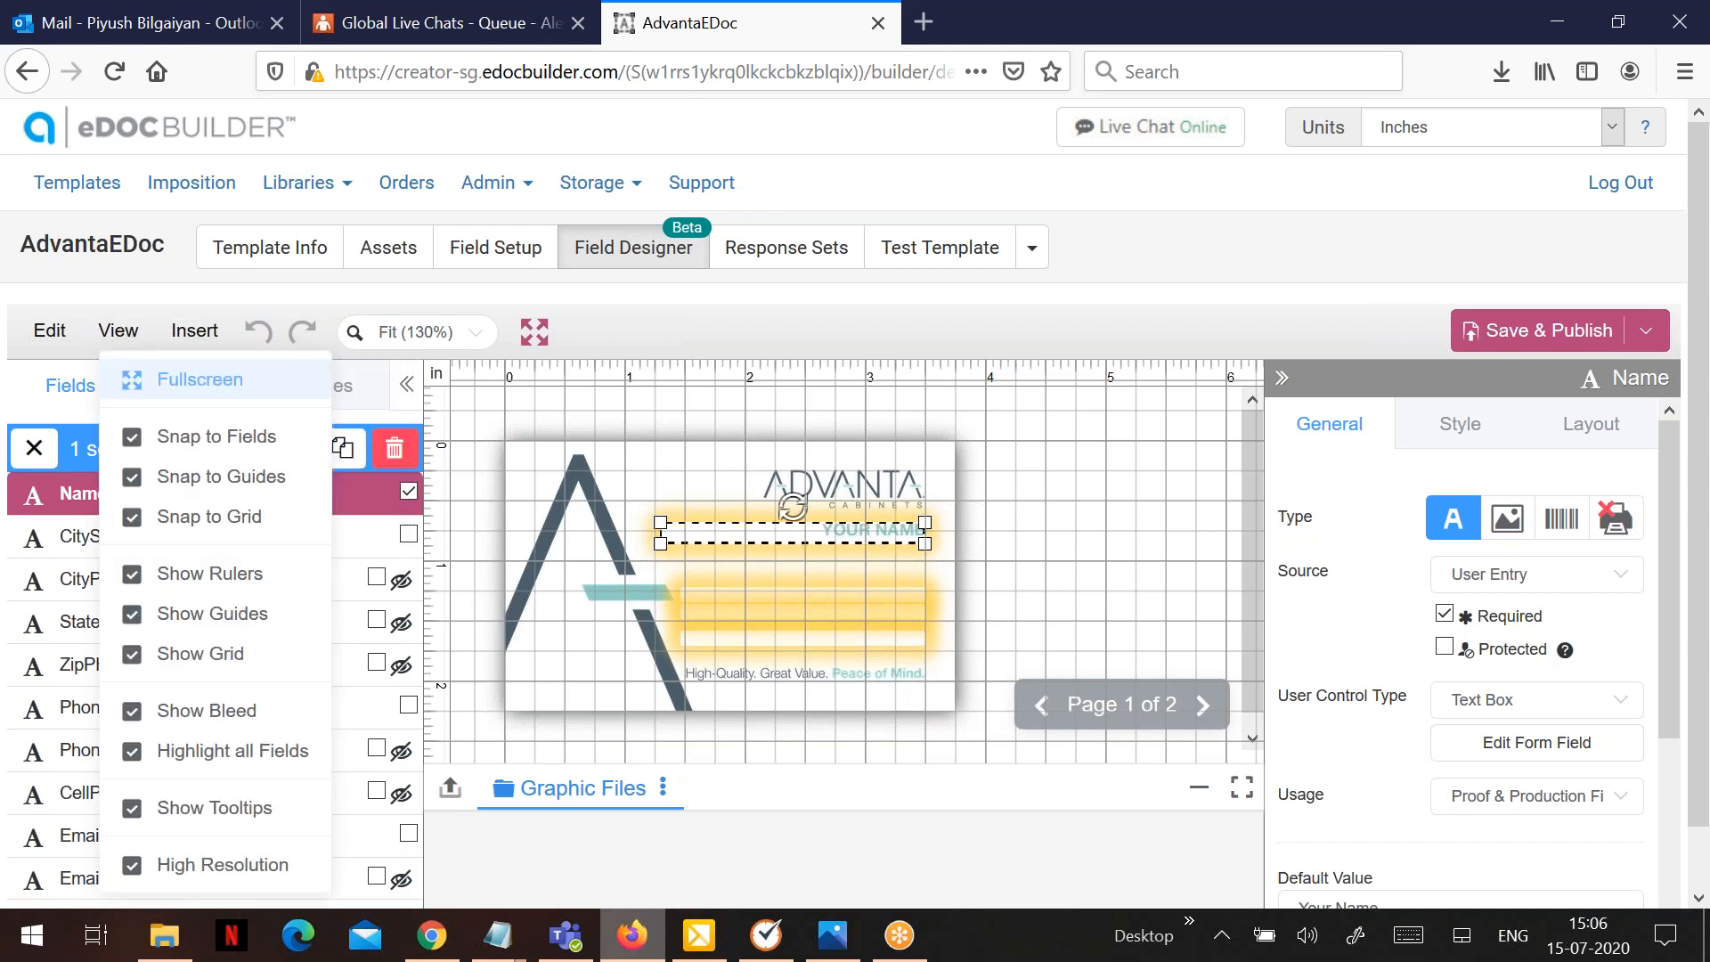
pyautogui.click(185, 653)
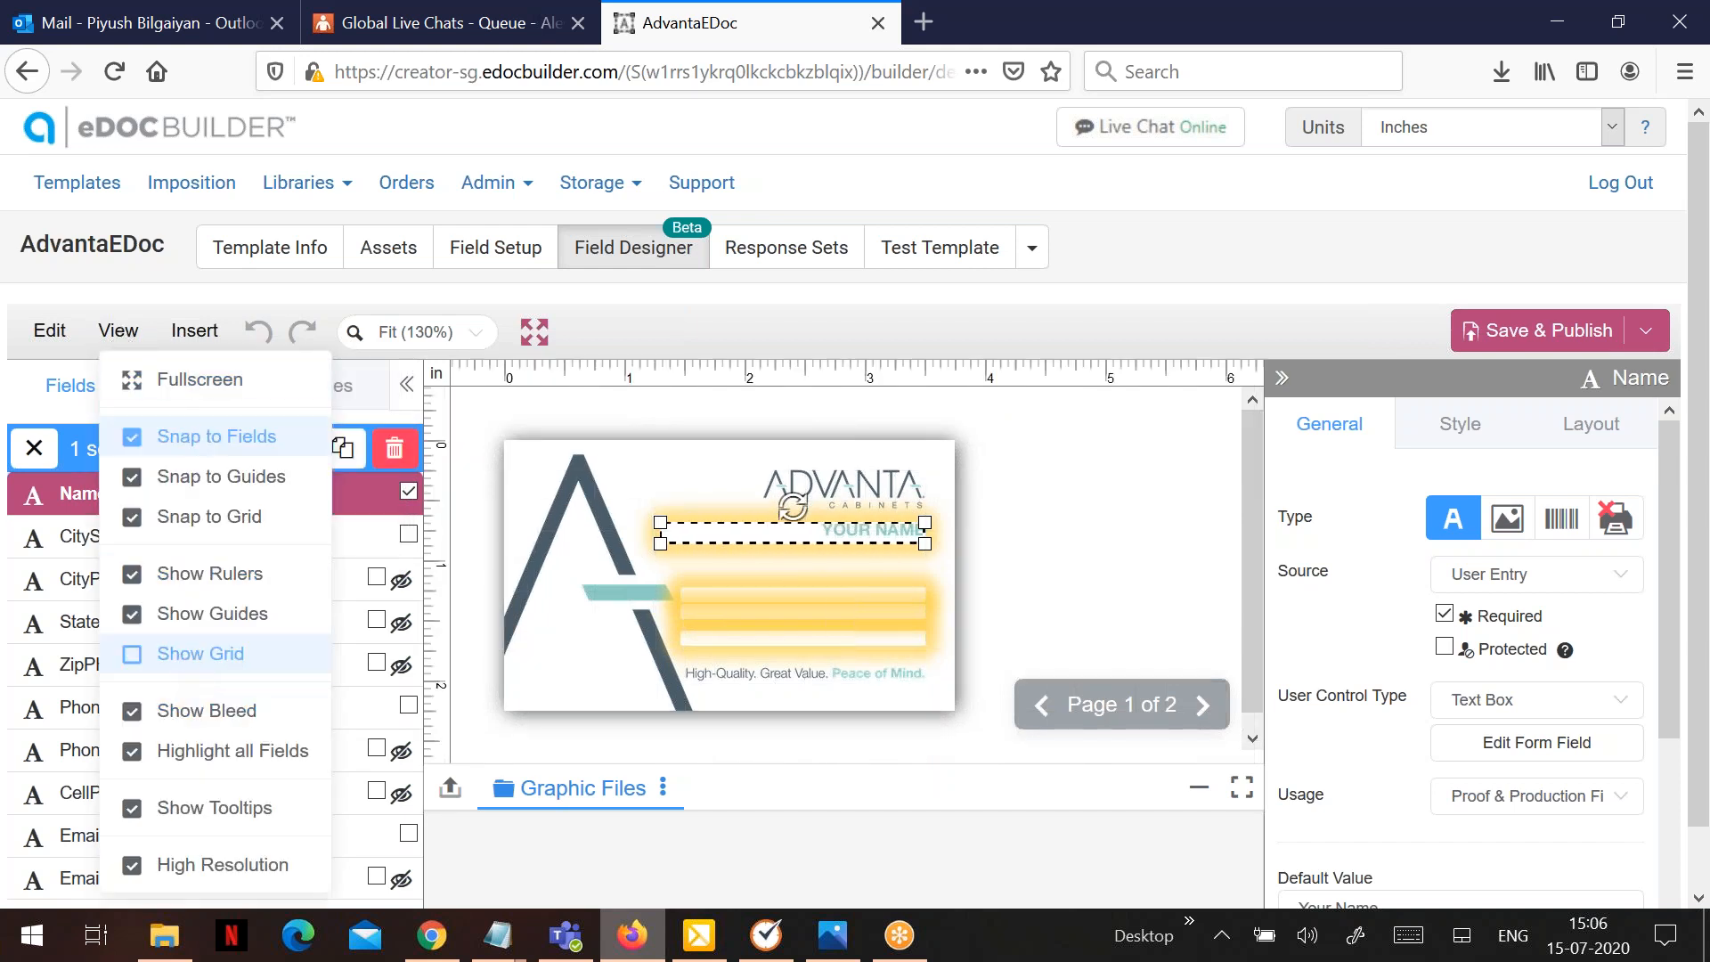
# Insert a text field named "textfield" with the prompt text "Enter your information"
pyautogui.click(196, 335)
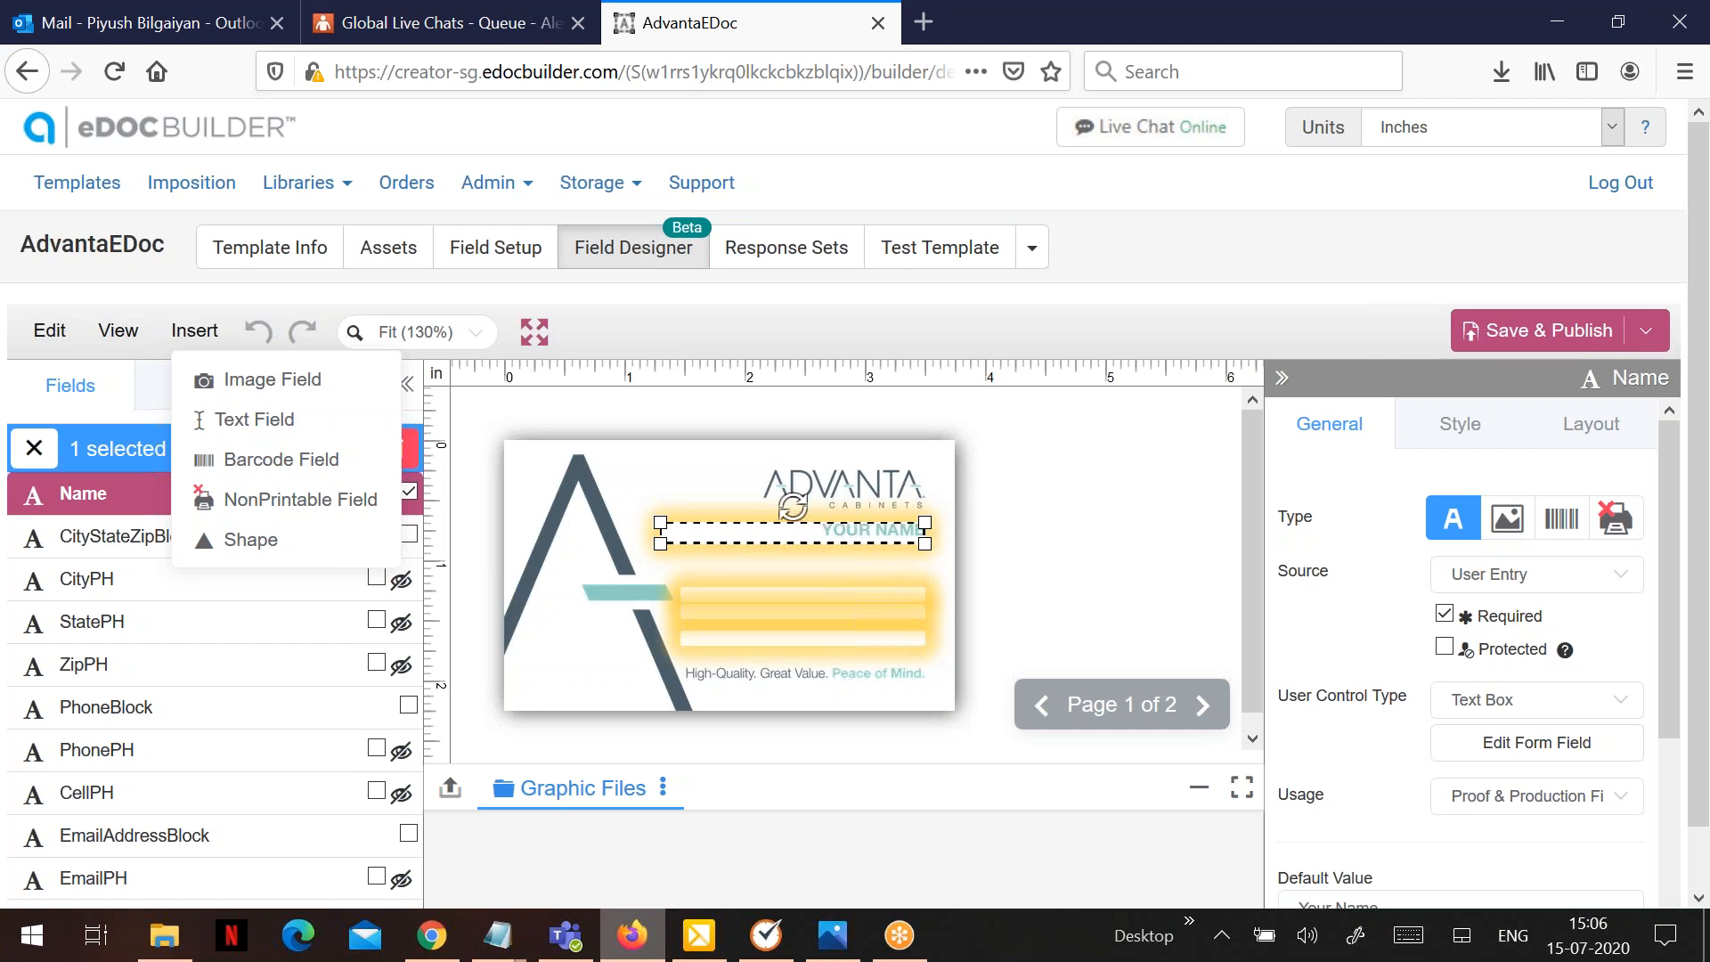
pyautogui.click(207, 351)
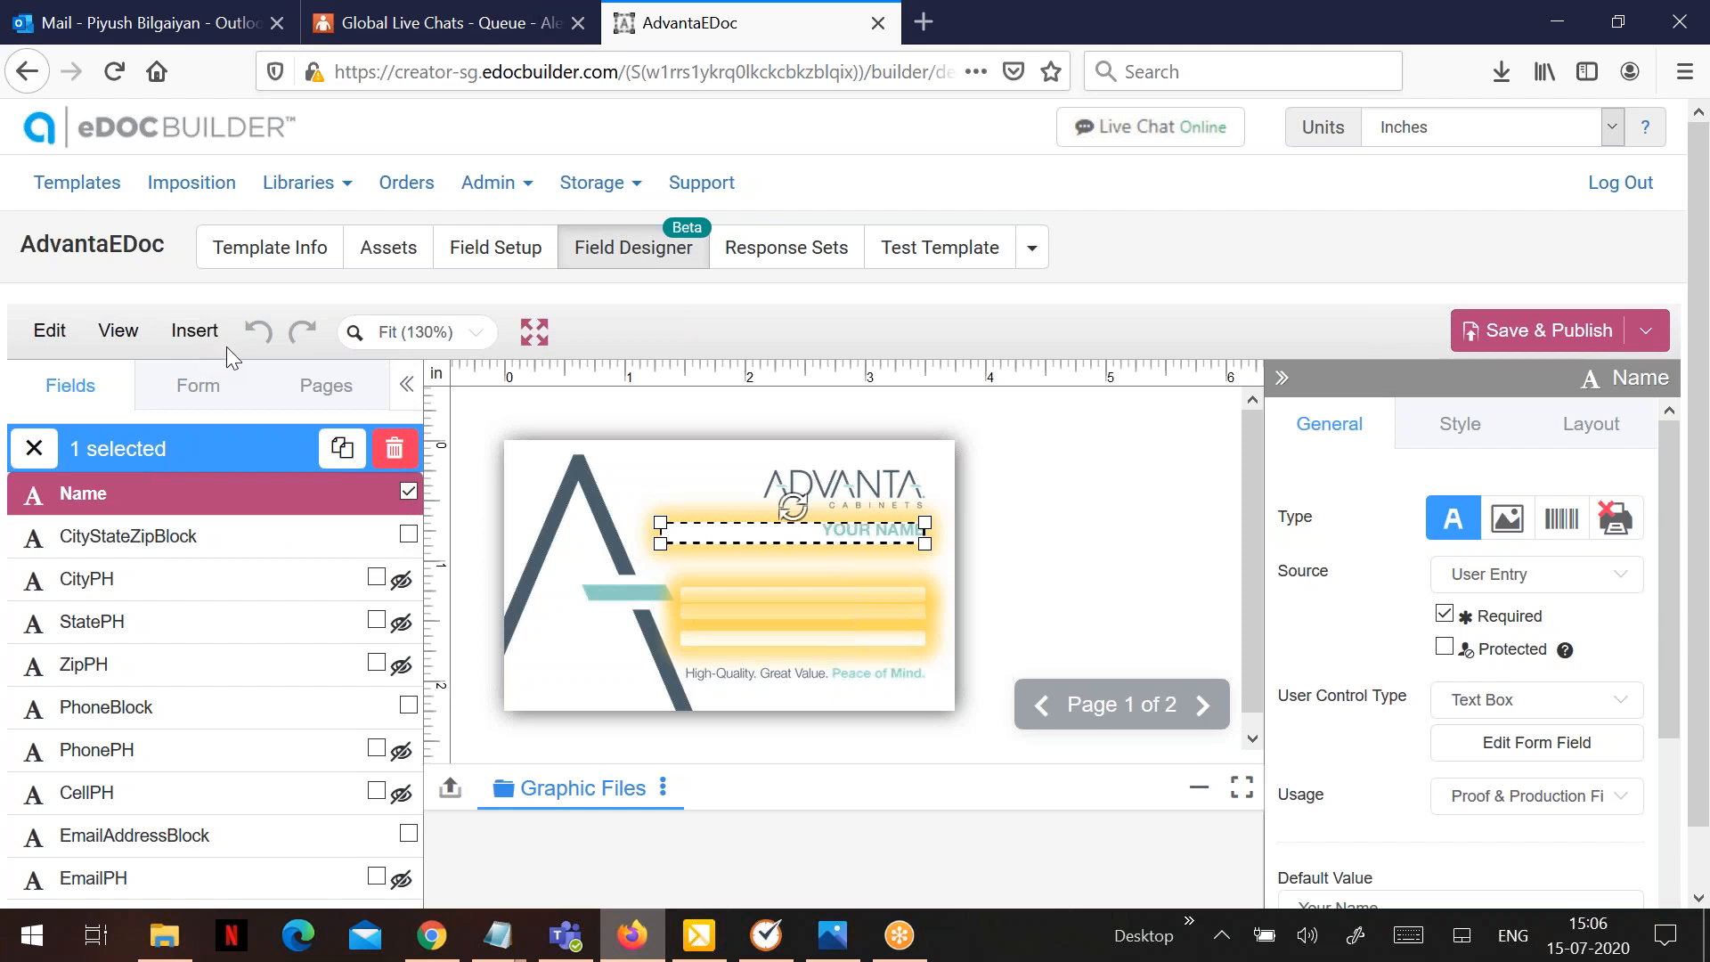
pyautogui.click(205, 341)
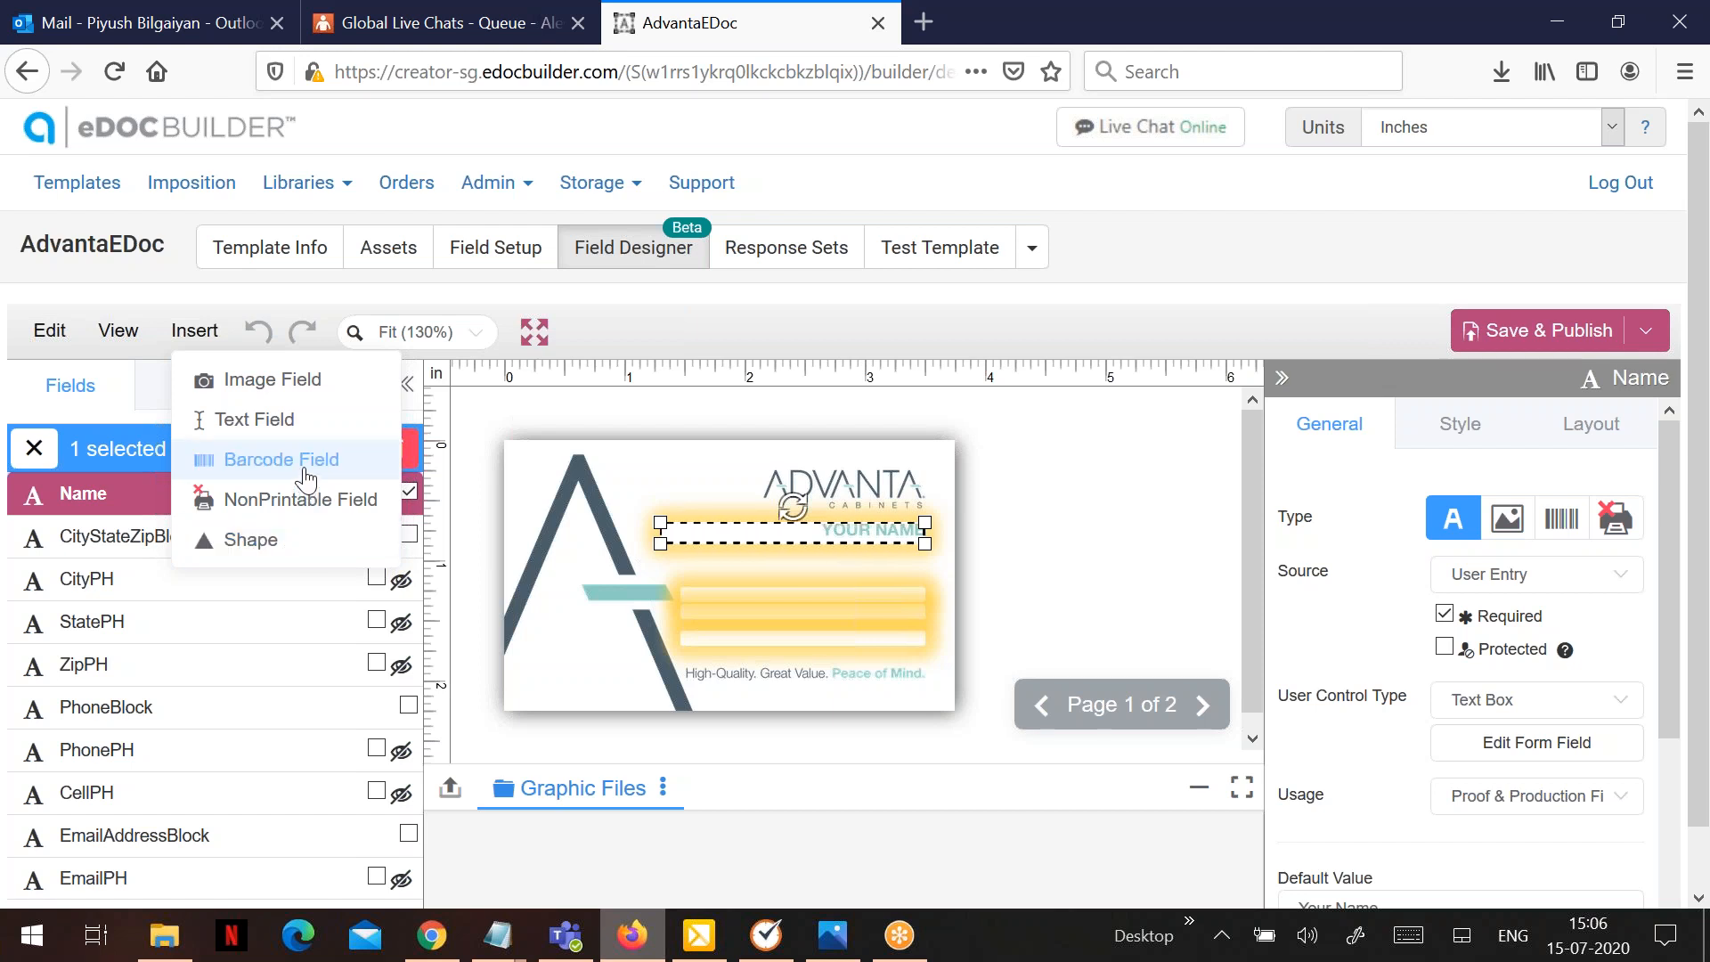
pyautogui.click(302, 421)
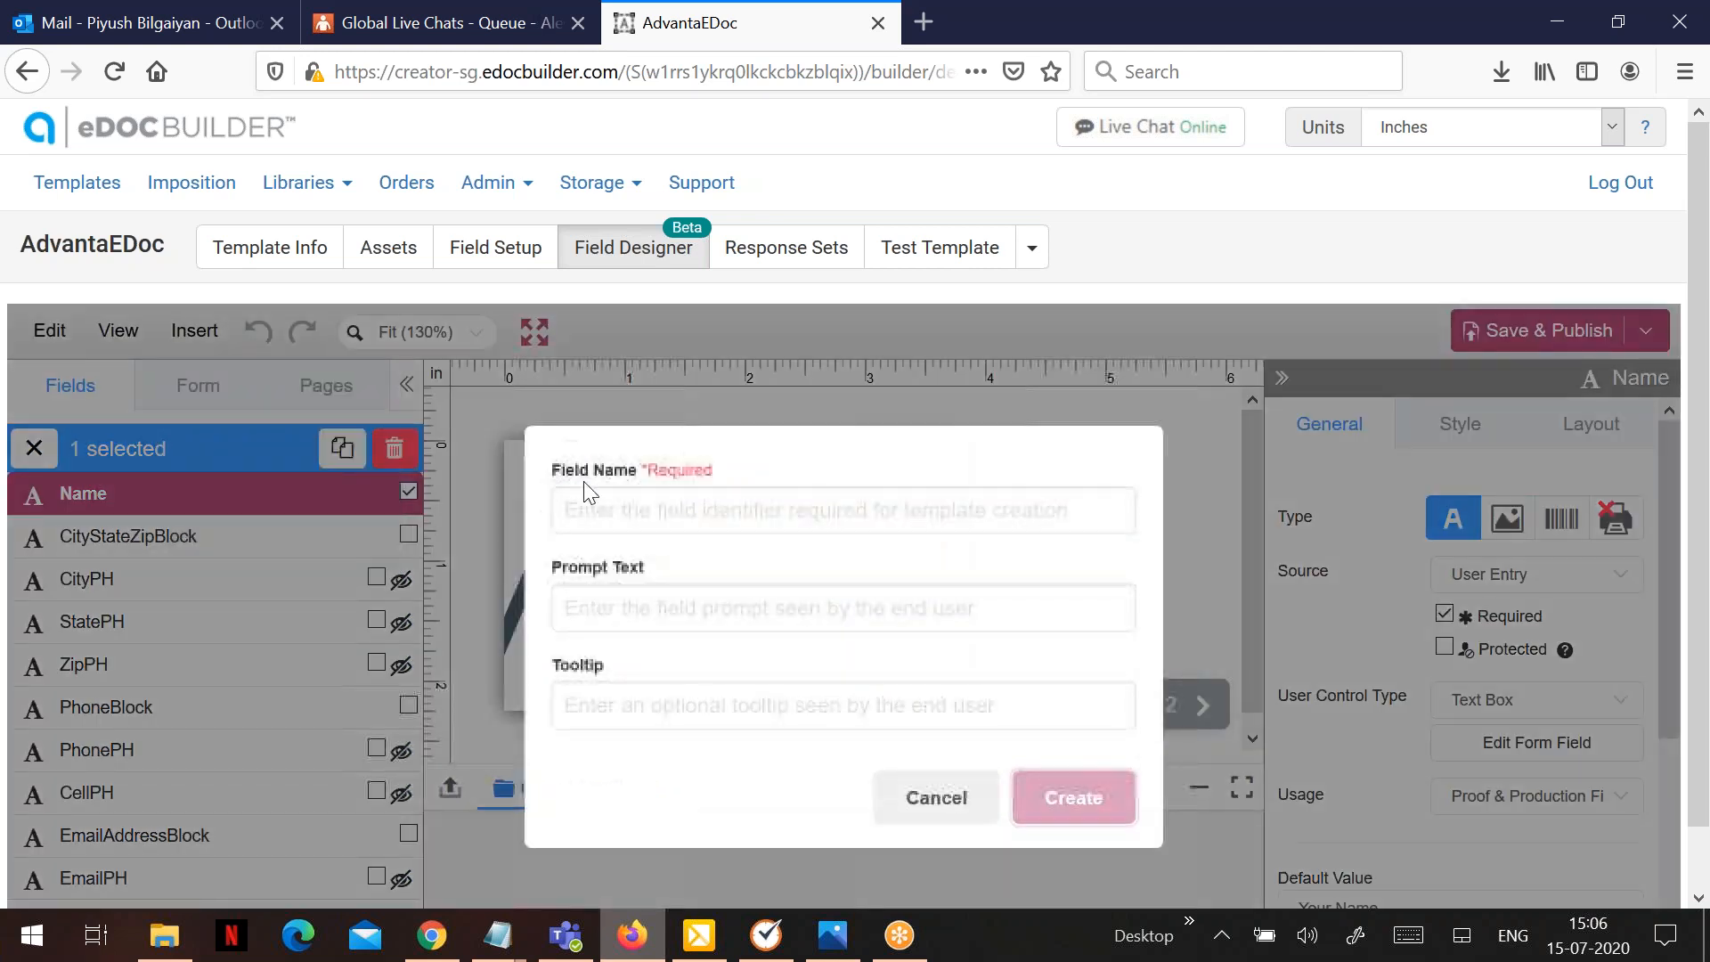
pyautogui.write('te')
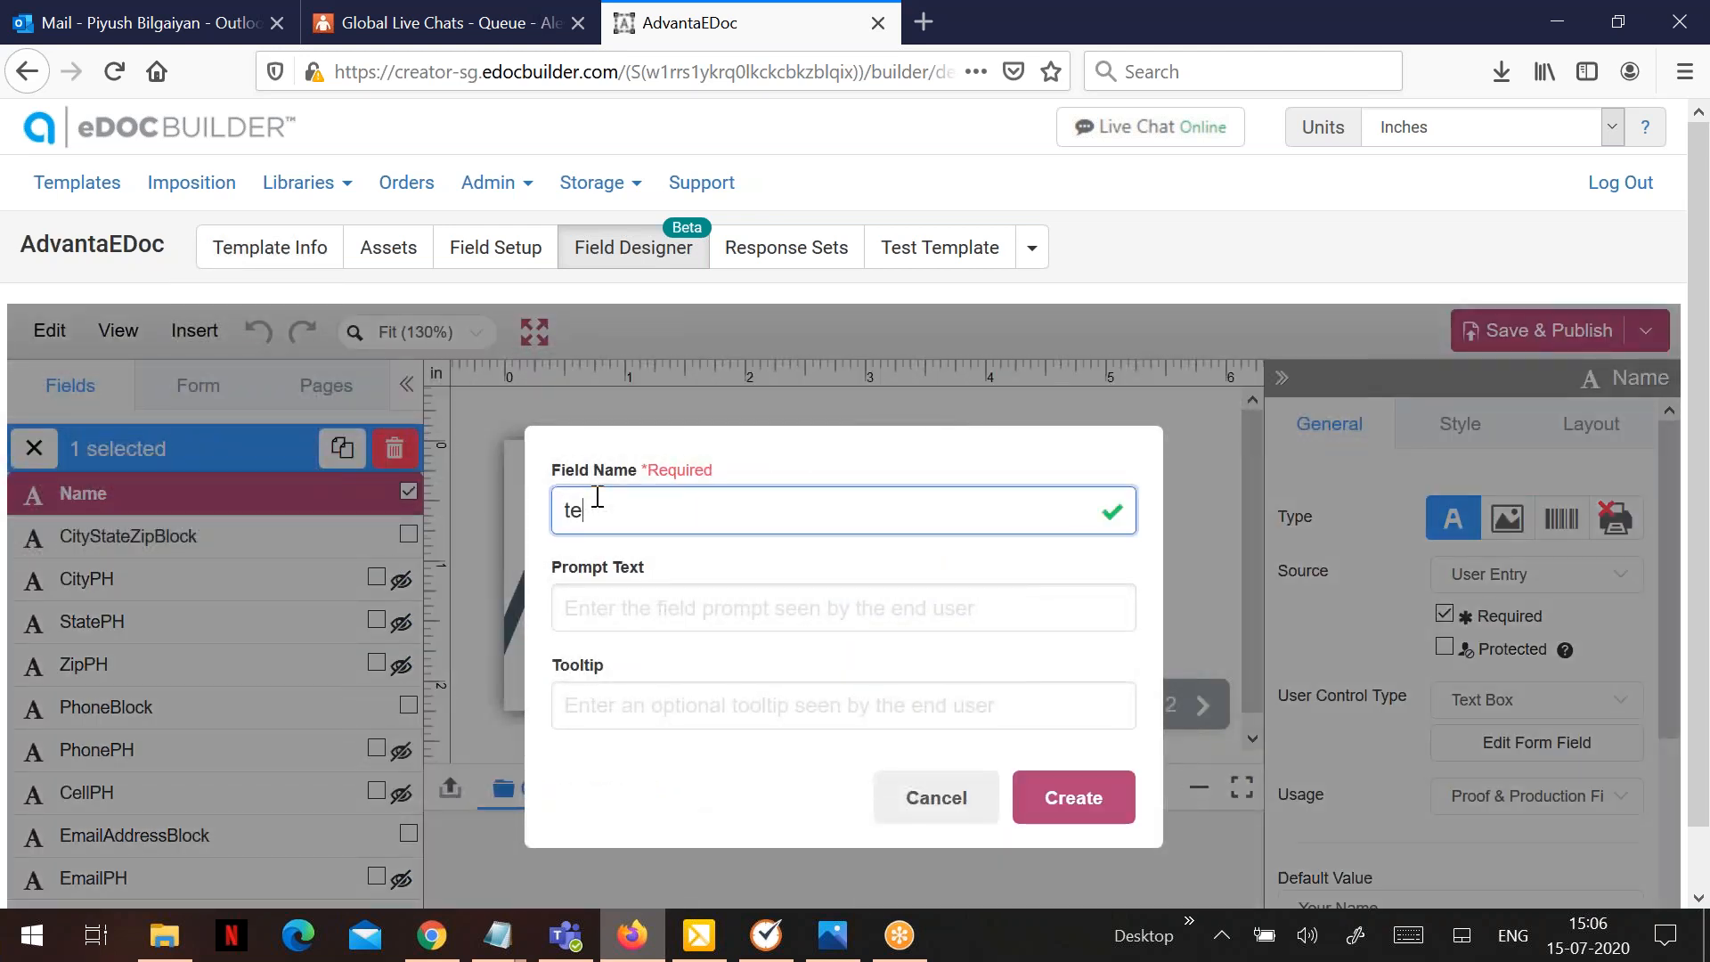
pyautogui.write('xtfield')
pyautogui.press('Tab')
pyautogui.write('En')
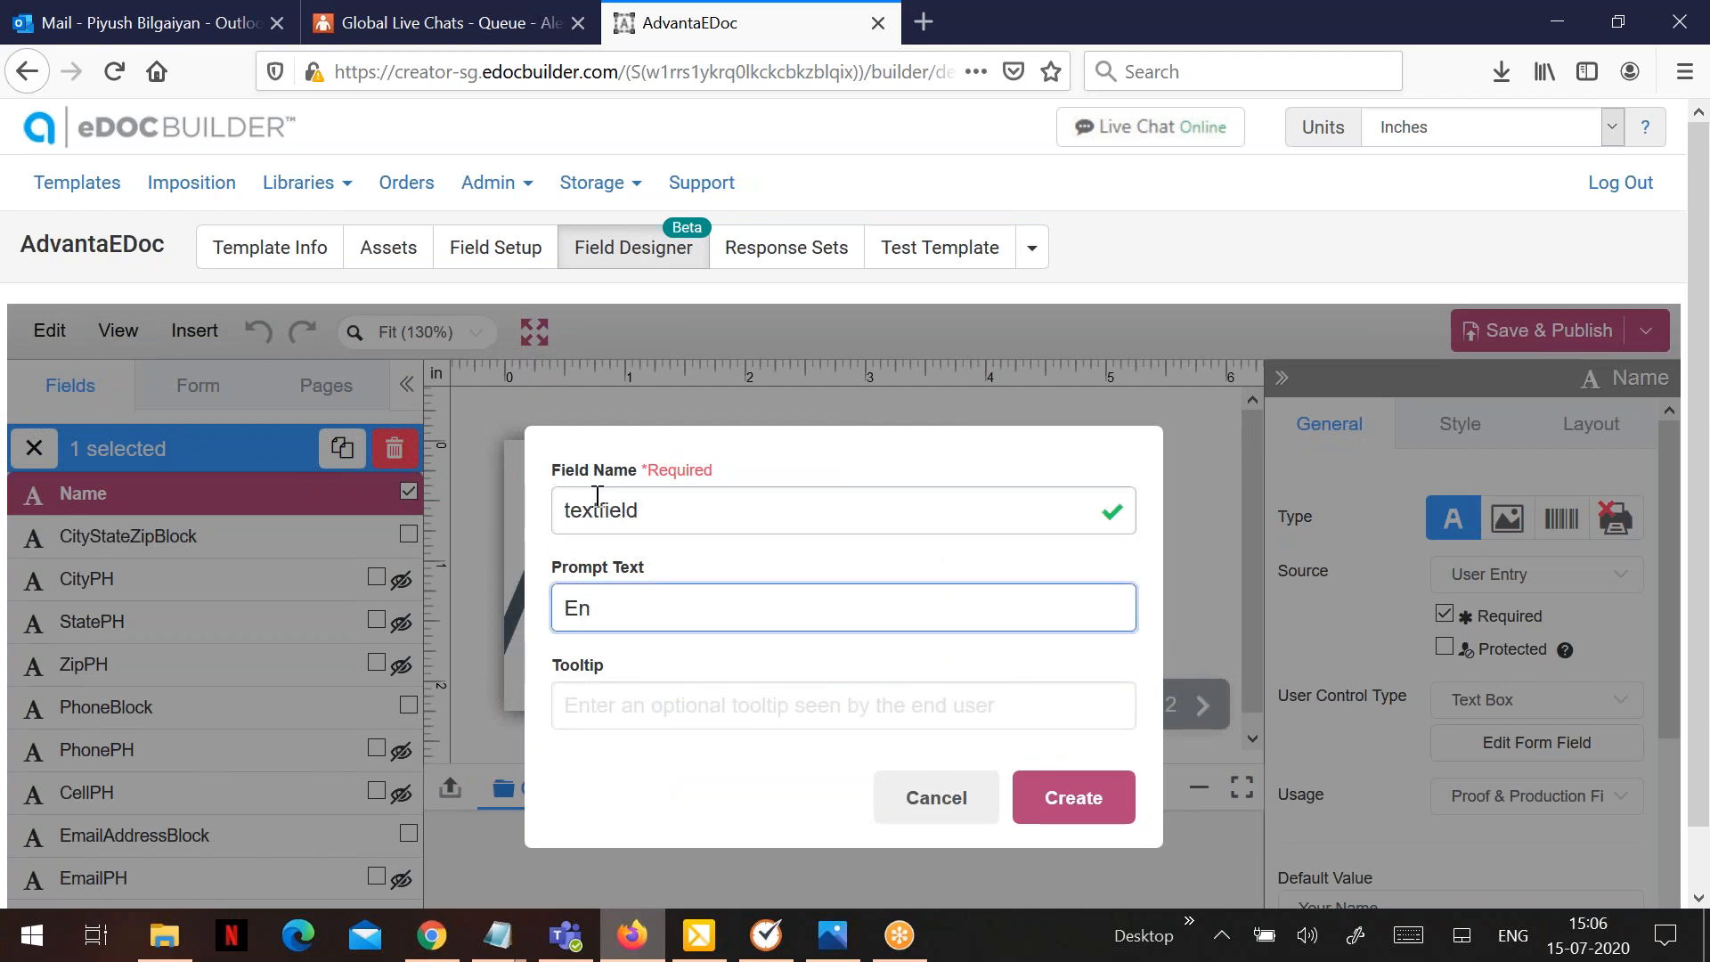
pyautogui.write('ter your informatio')
pyautogui.write('n')
pyautogui.press('BackSpace')
pyautogui.write('n')
pyautogui.click(1069, 799)
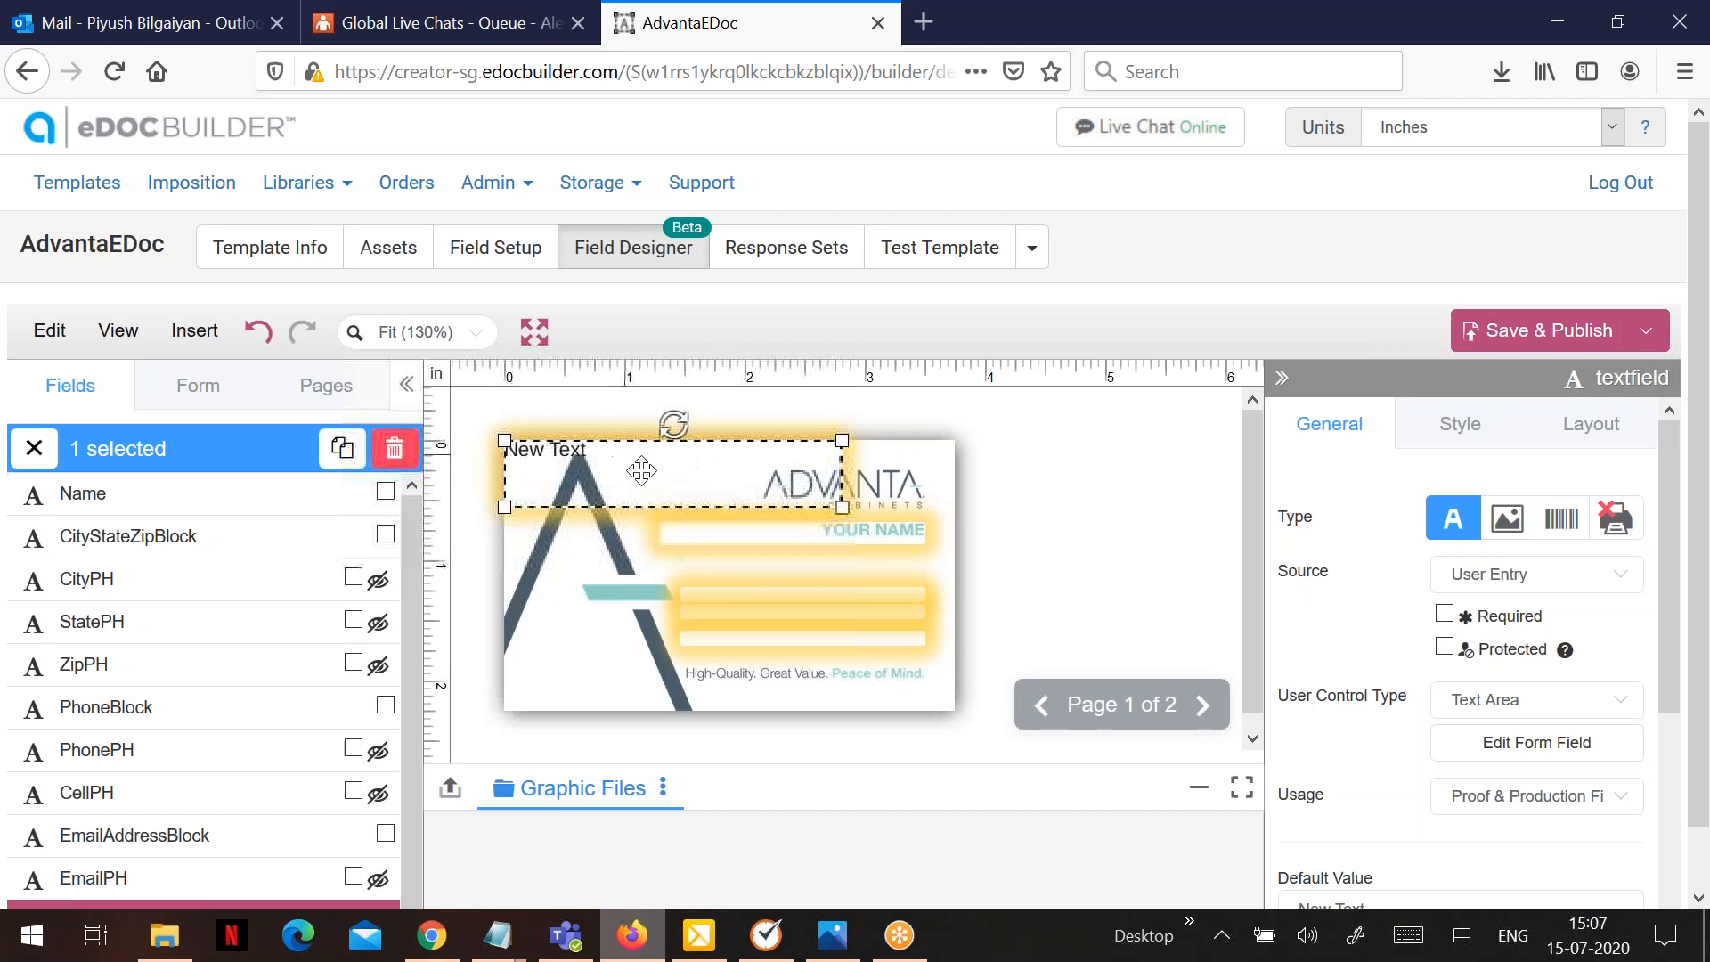
# Try rotating the new text field and moving it off the card, further down the canvas
pyautogui.moveTo(674, 435); pyautogui.dragTo(699, 550)
pyautogui.click(257, 332)
pyautogui.moveTo(619, 538); pyautogui.dragTo(588, 722)
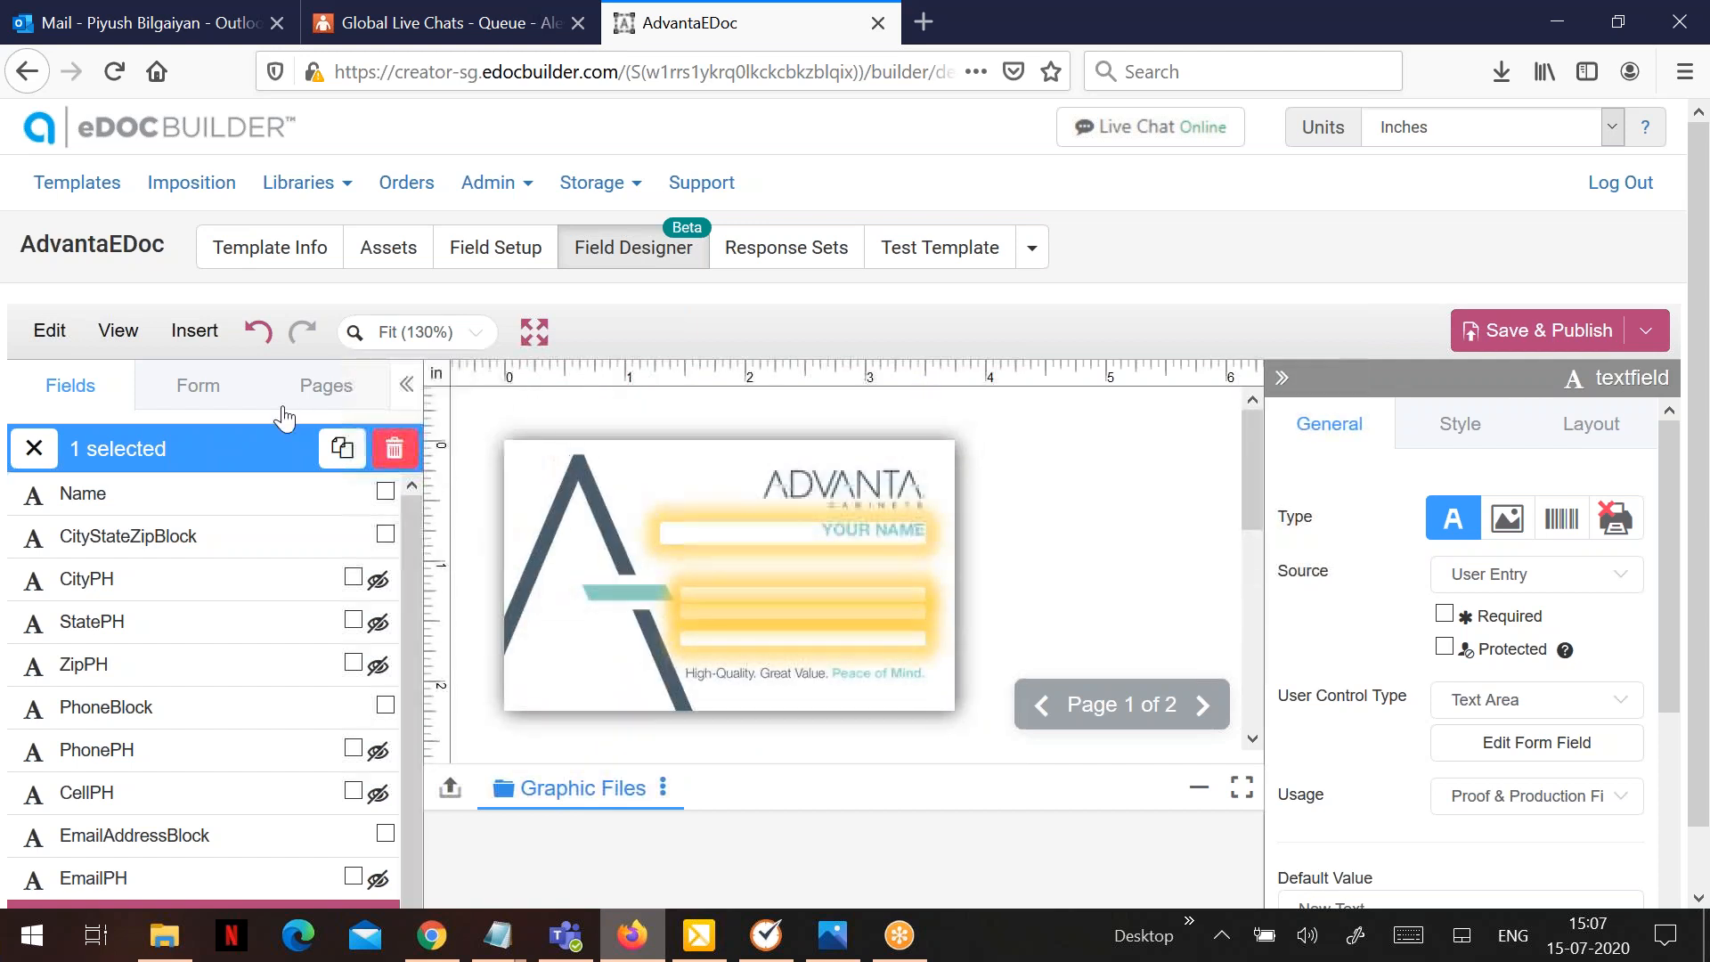
pyautogui.click(257, 331)
# Undo the text field's move and rotation as well as its insertion
pyautogui.click(194, 330)
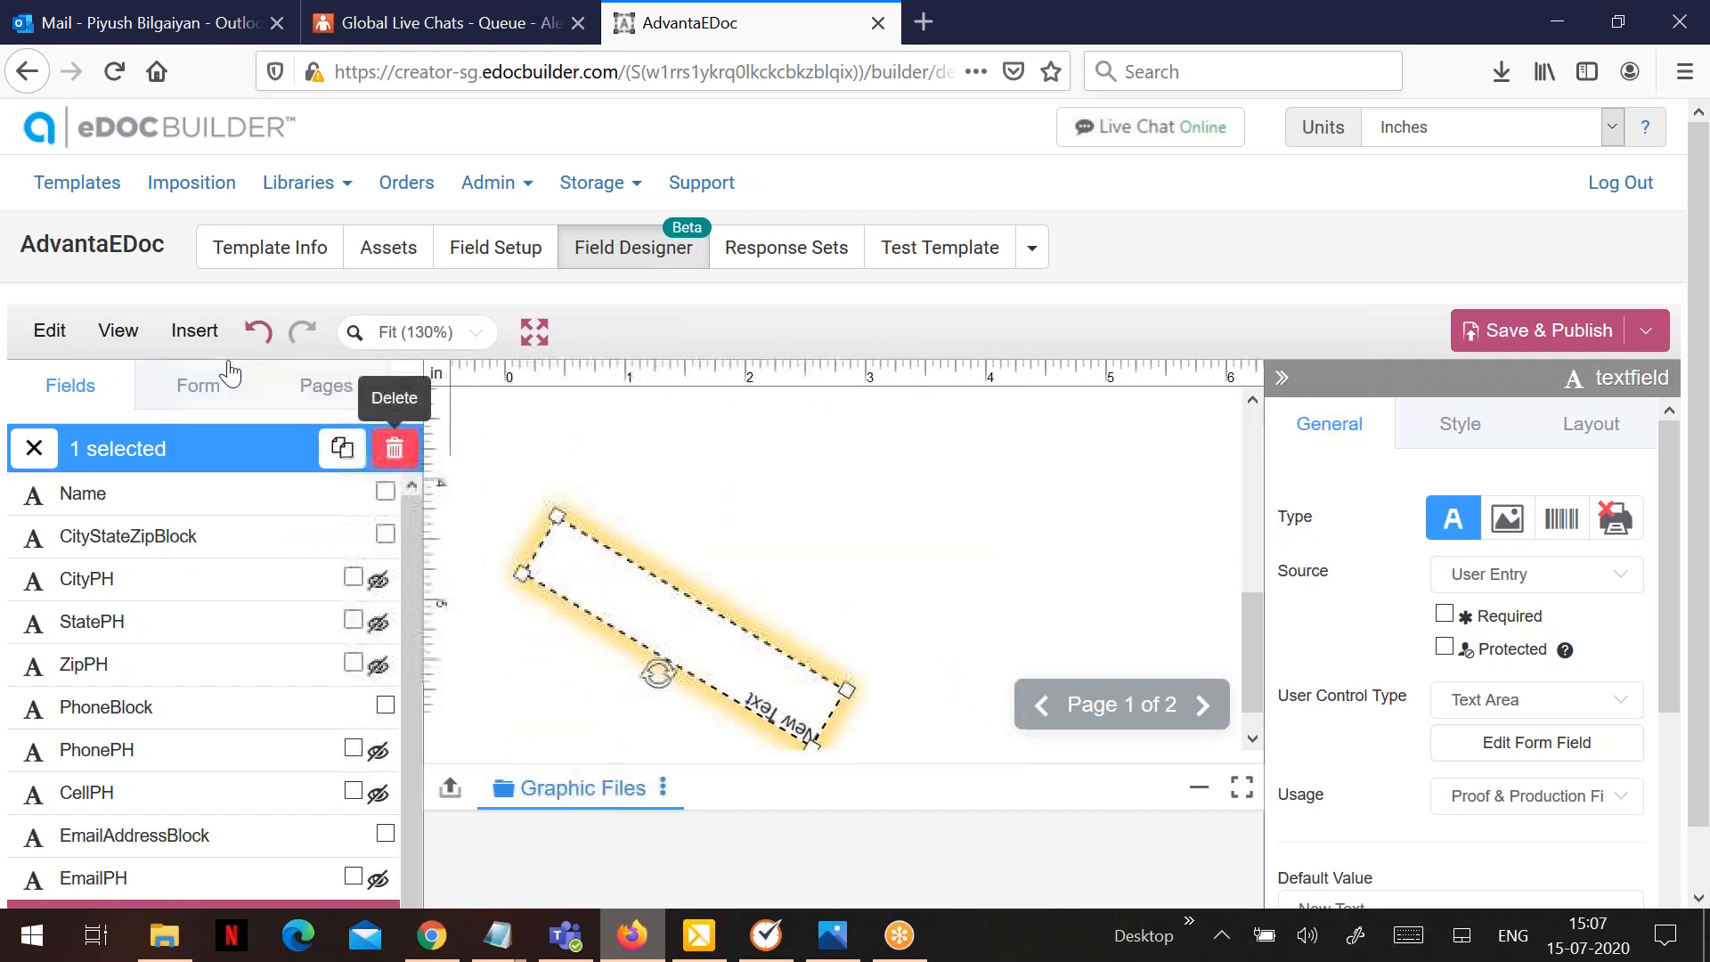
pyautogui.click(198, 332)
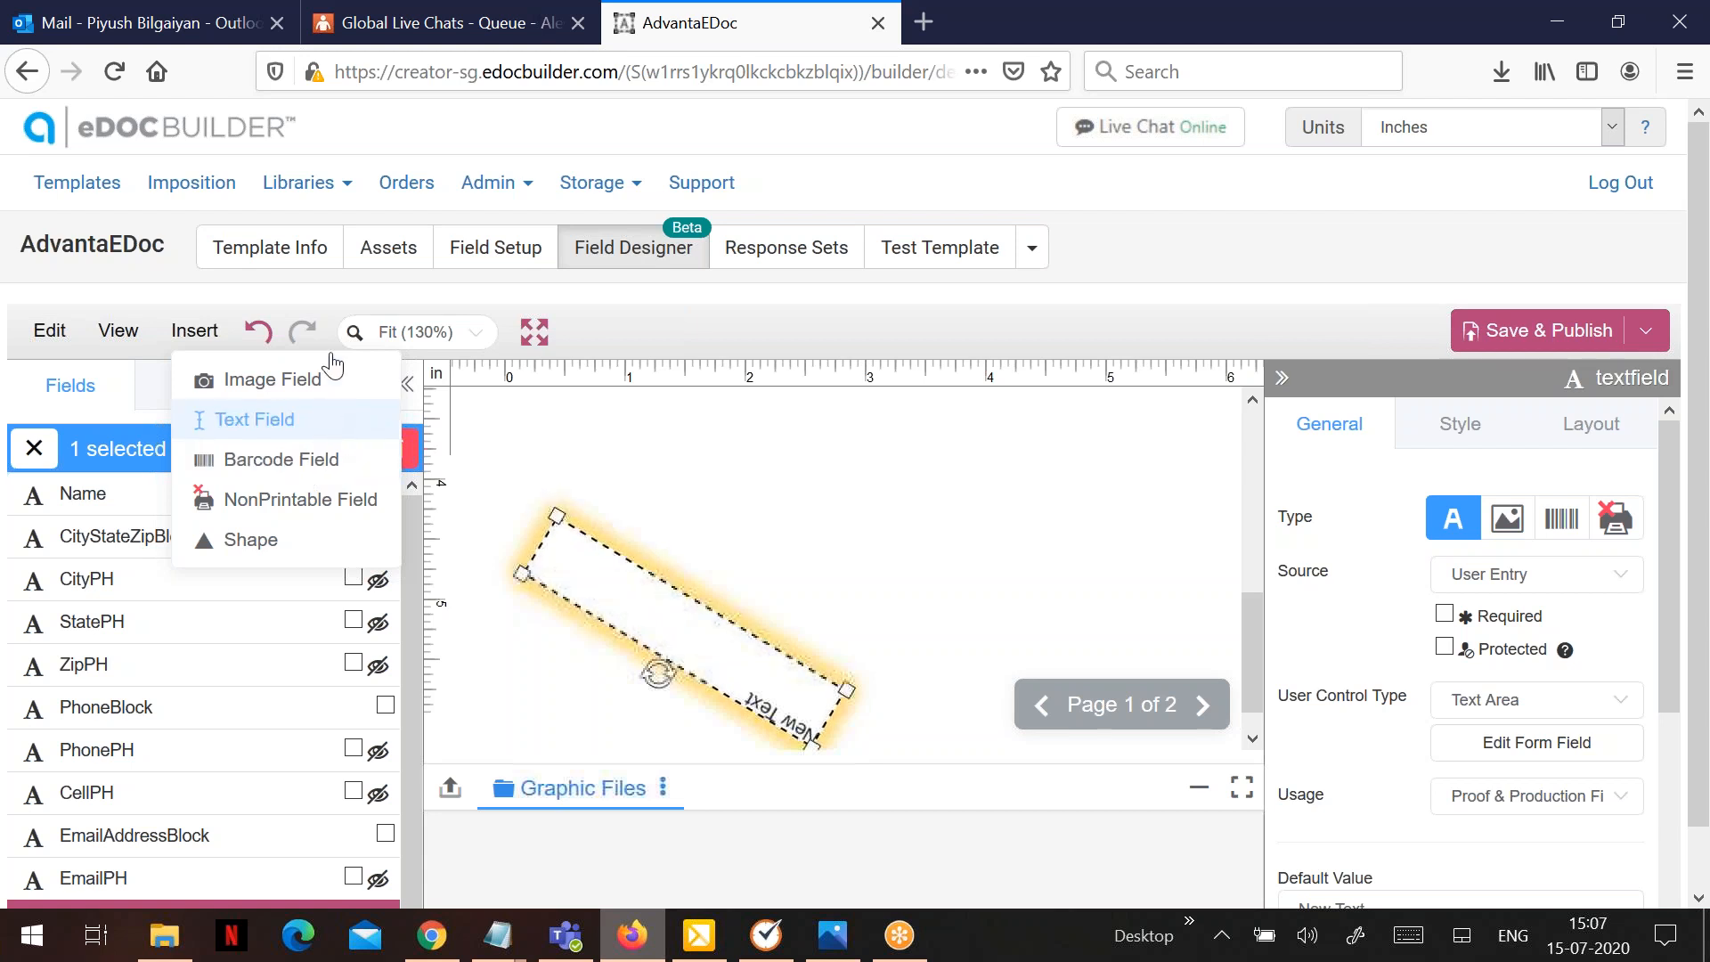
pyautogui.click(258, 346)
pyautogui.click(258, 346)
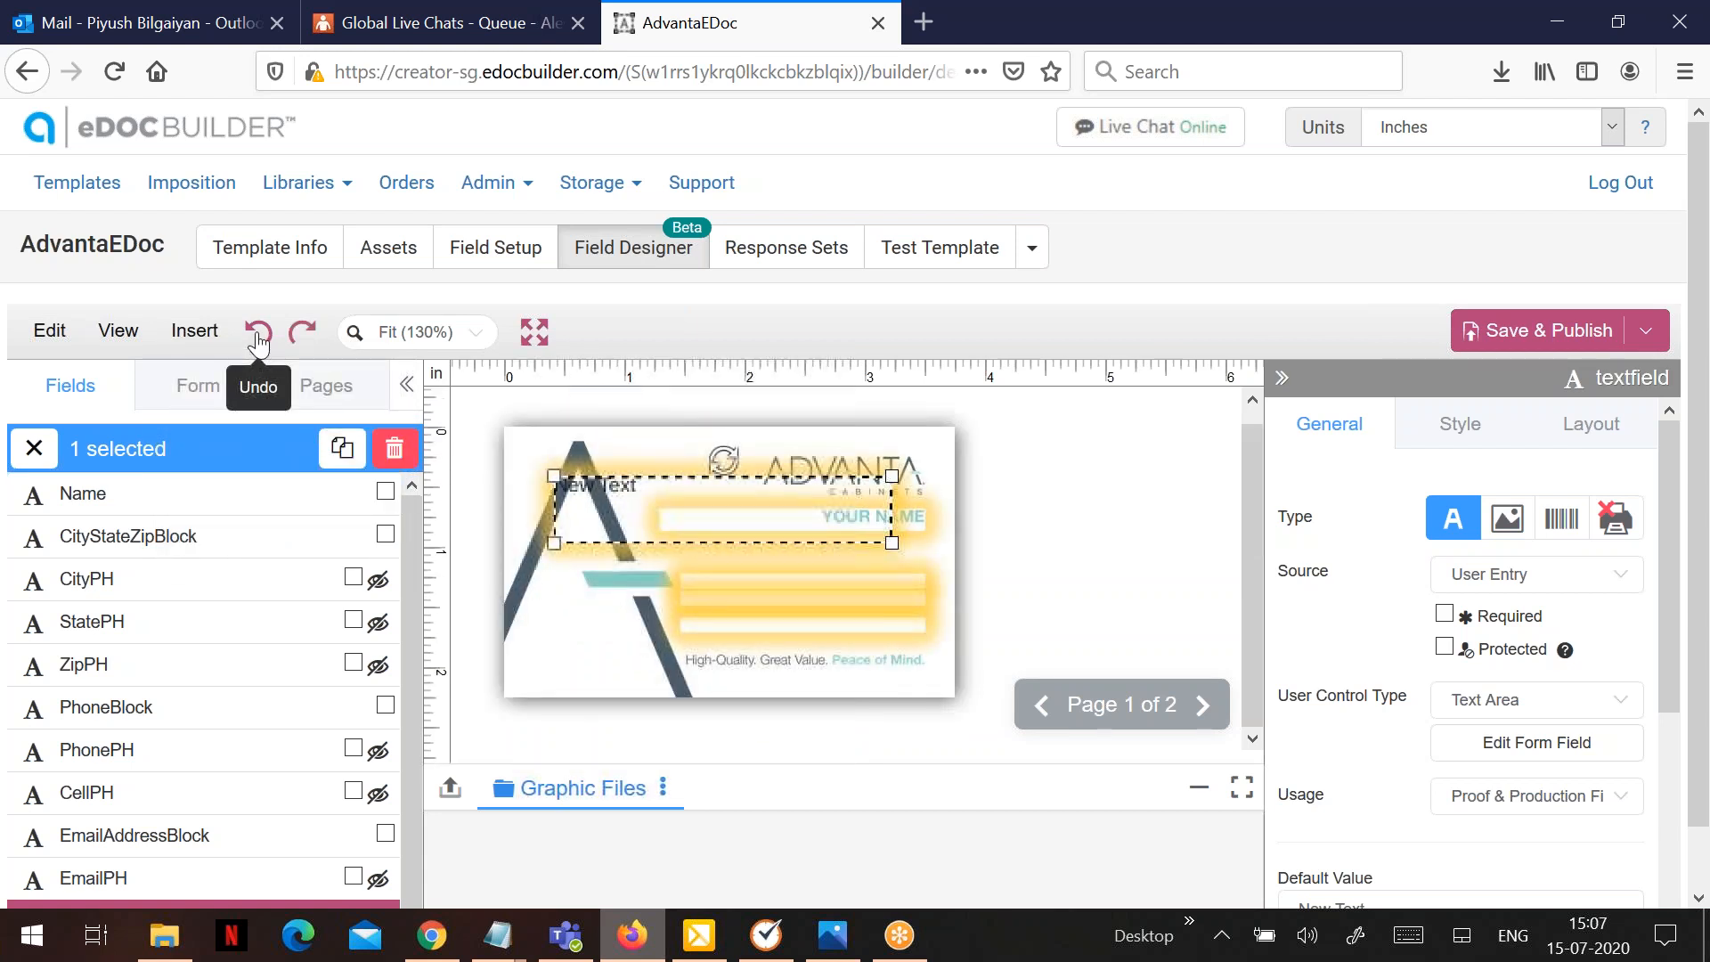
pyautogui.click(258, 346)
pyautogui.click(259, 343)
pyautogui.click(259, 343)
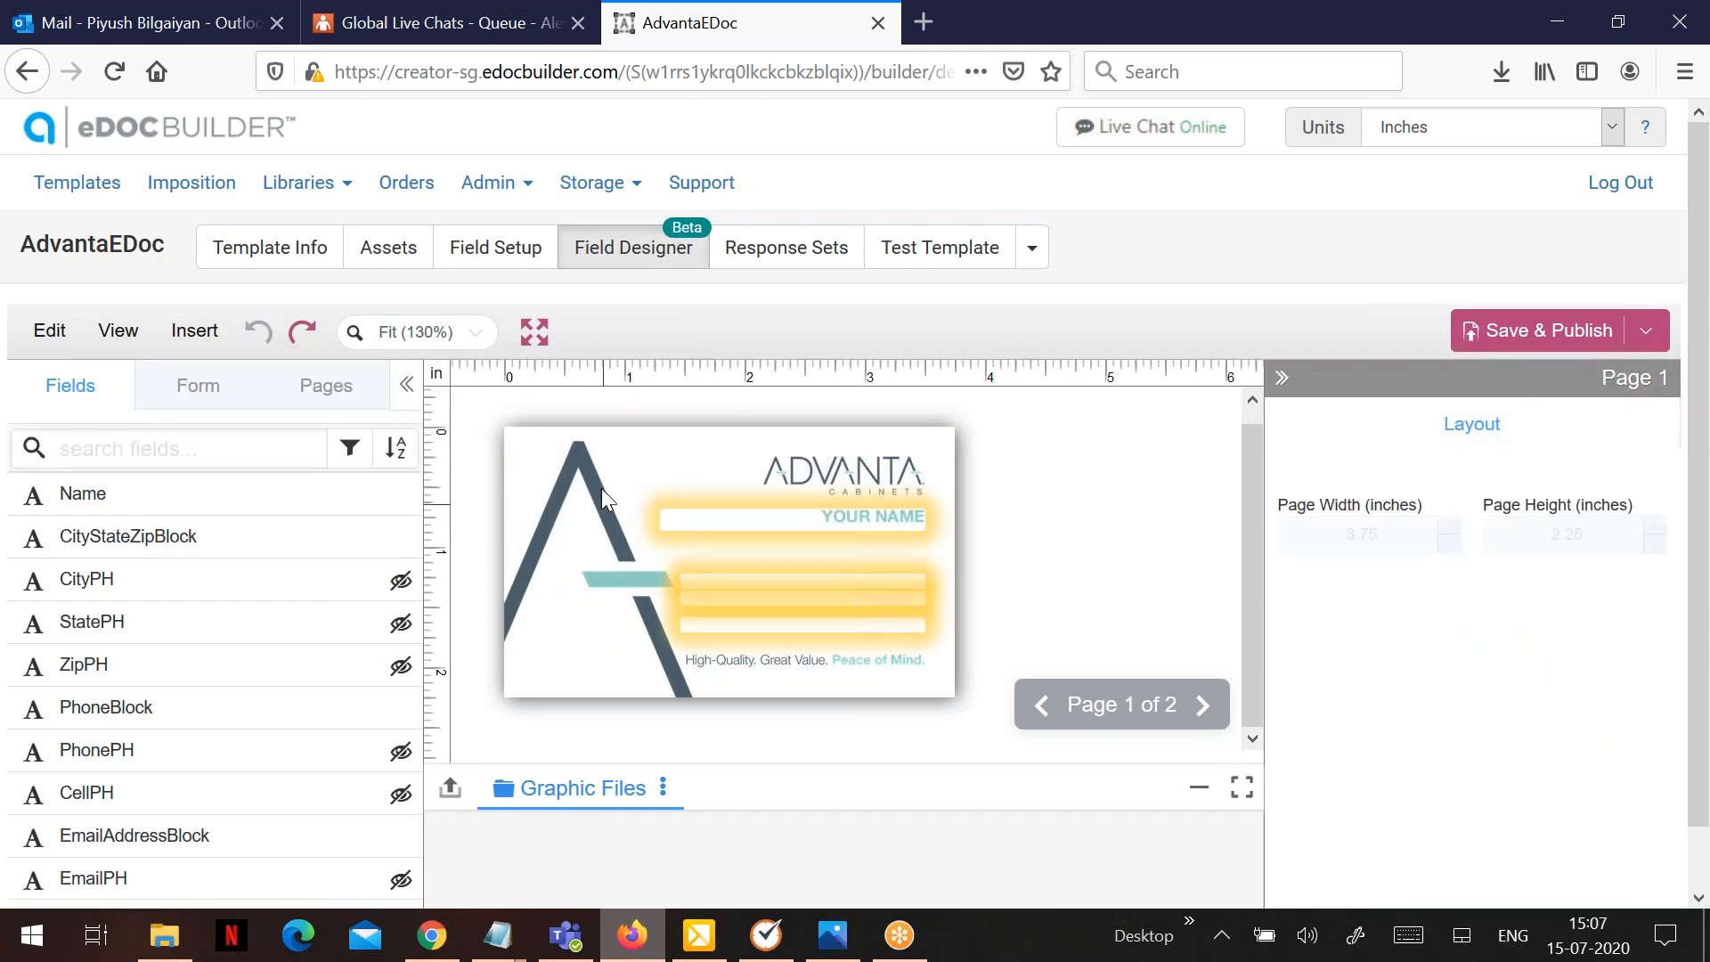
# Insert a non-printable field named NPF with prompt text NPF, and move it slightly inward from the card's upper-left corner
pyautogui.moveTo(184, 341)
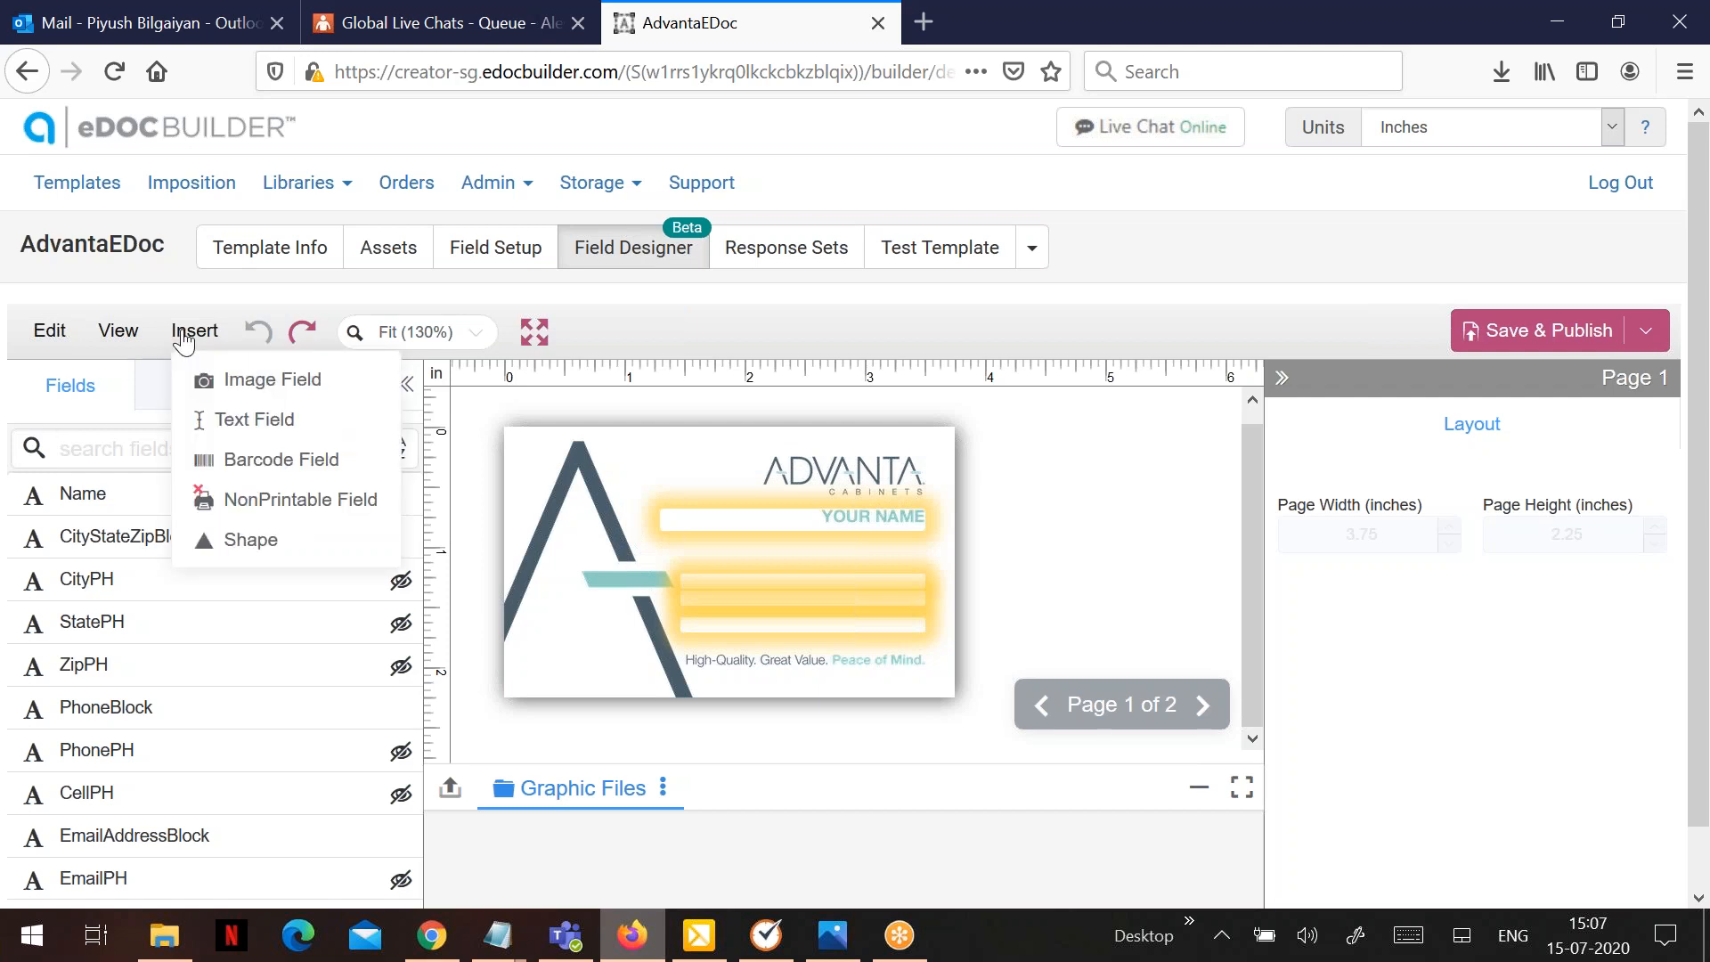
pyautogui.click(328, 498)
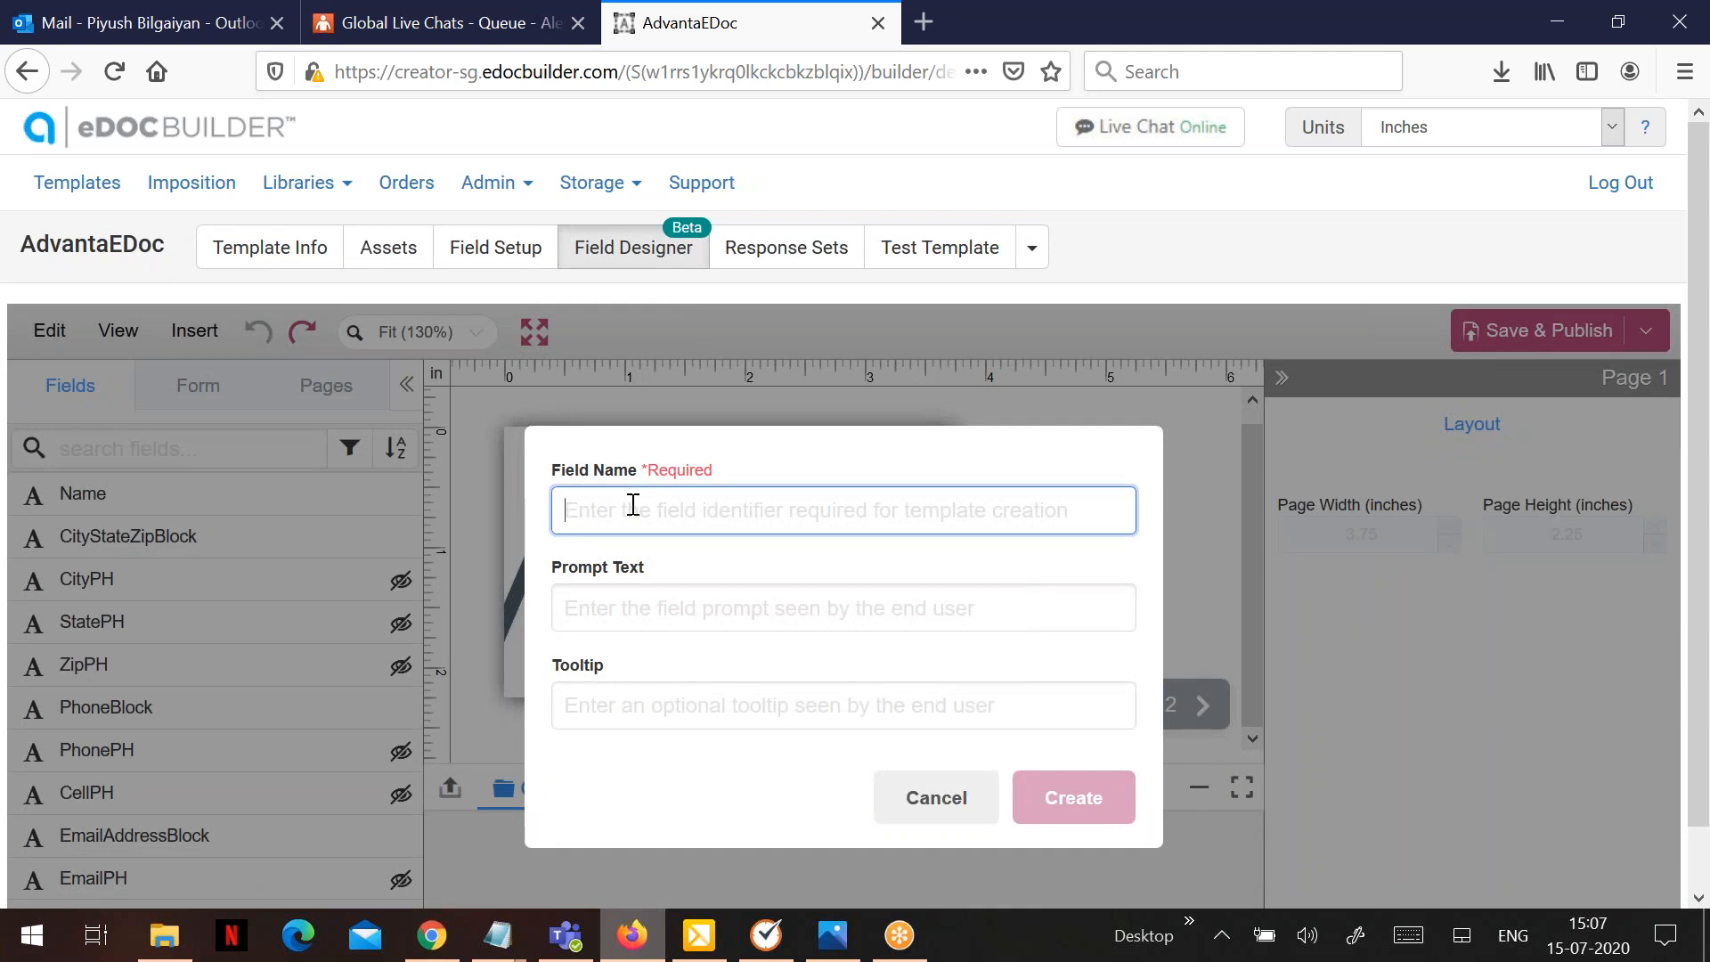
pyautogui.write('NP')
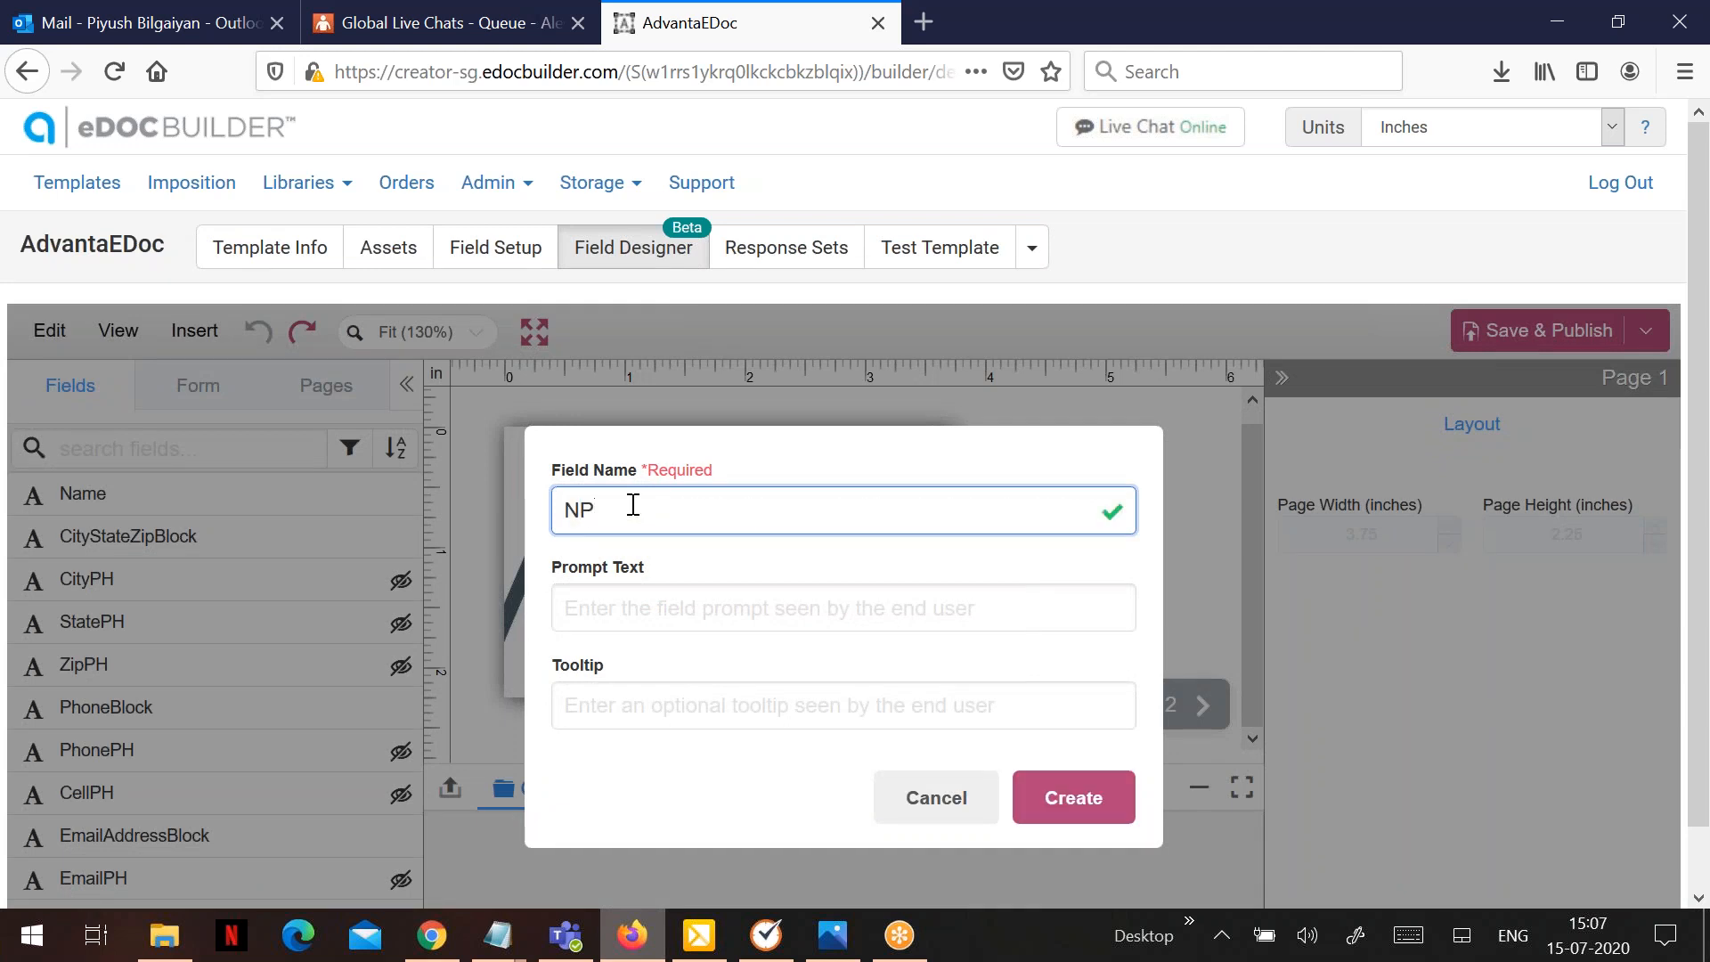
pyautogui.write('F')
pyautogui.press('Tab')
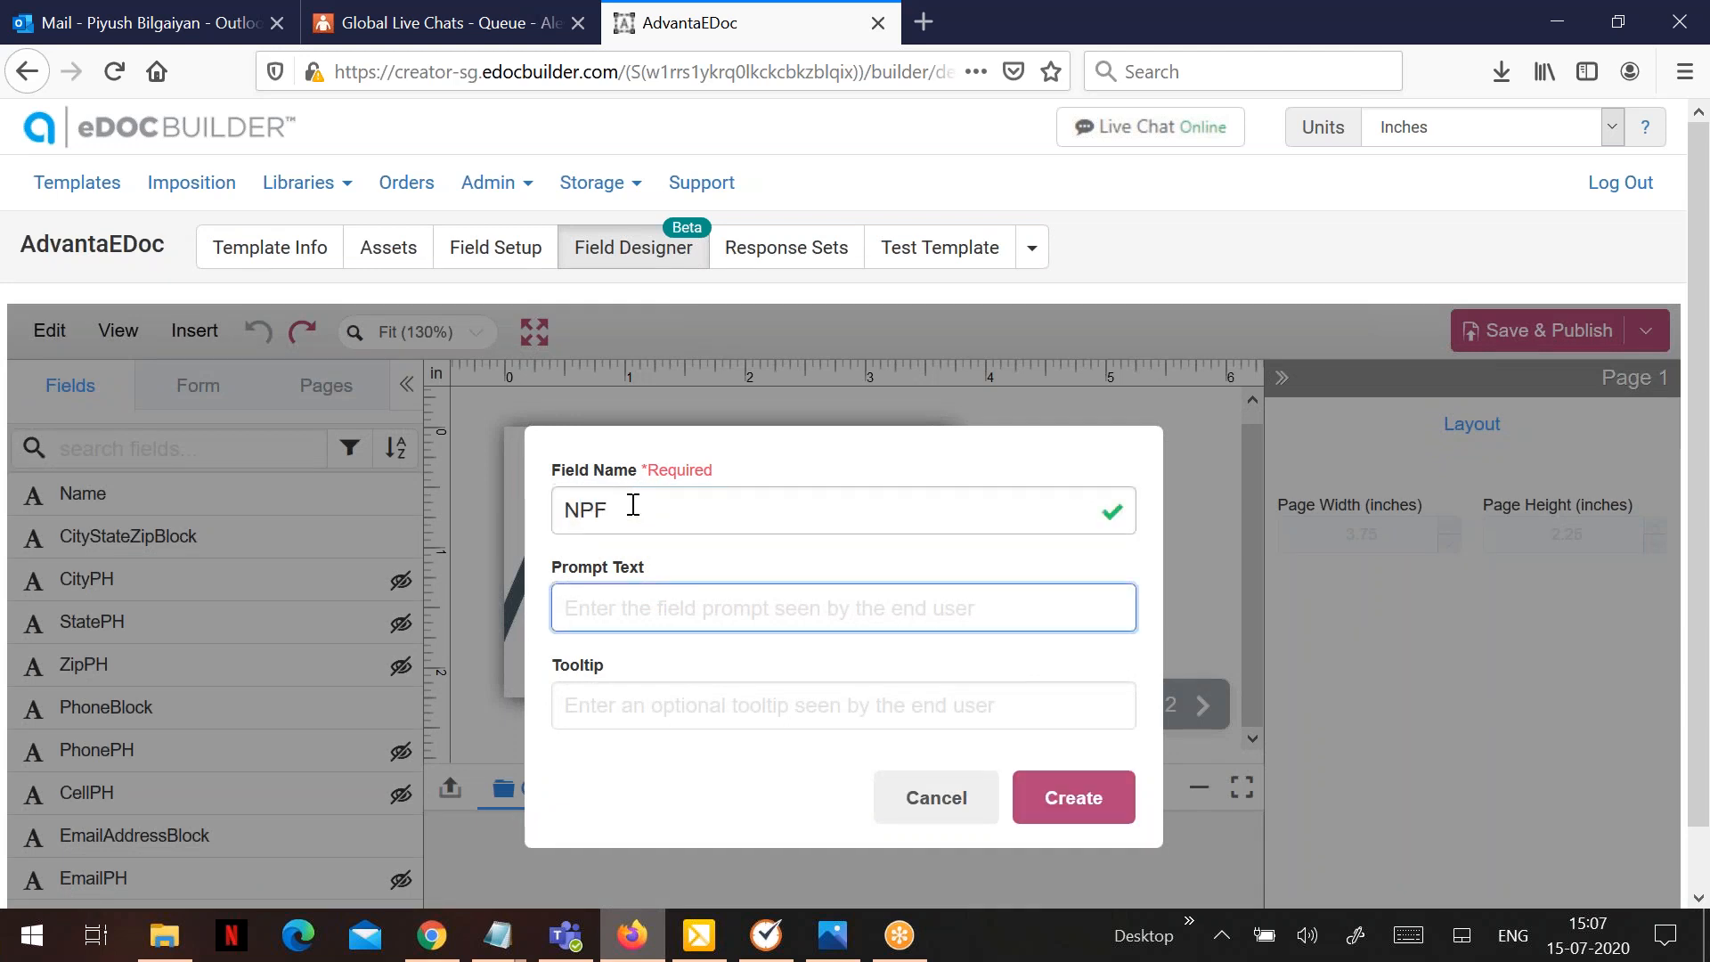
pyautogui.write('B')
pyautogui.press('BackSpace')
pyautogui.write('NPF')
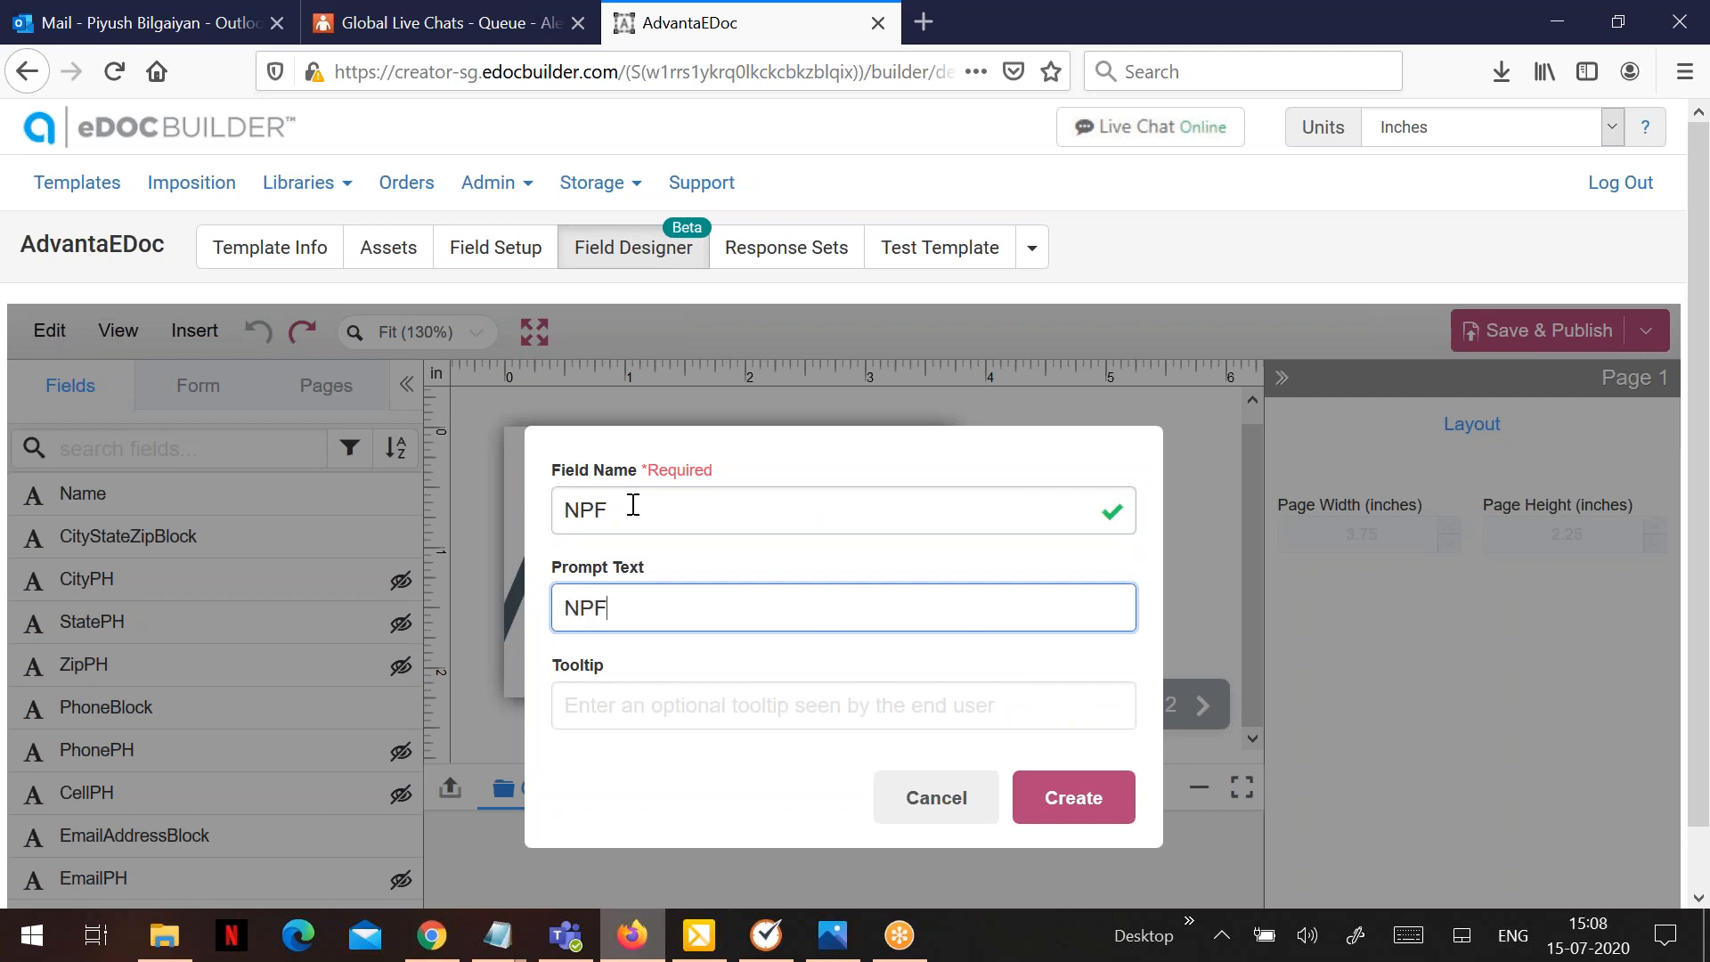
pyautogui.click(1093, 804)
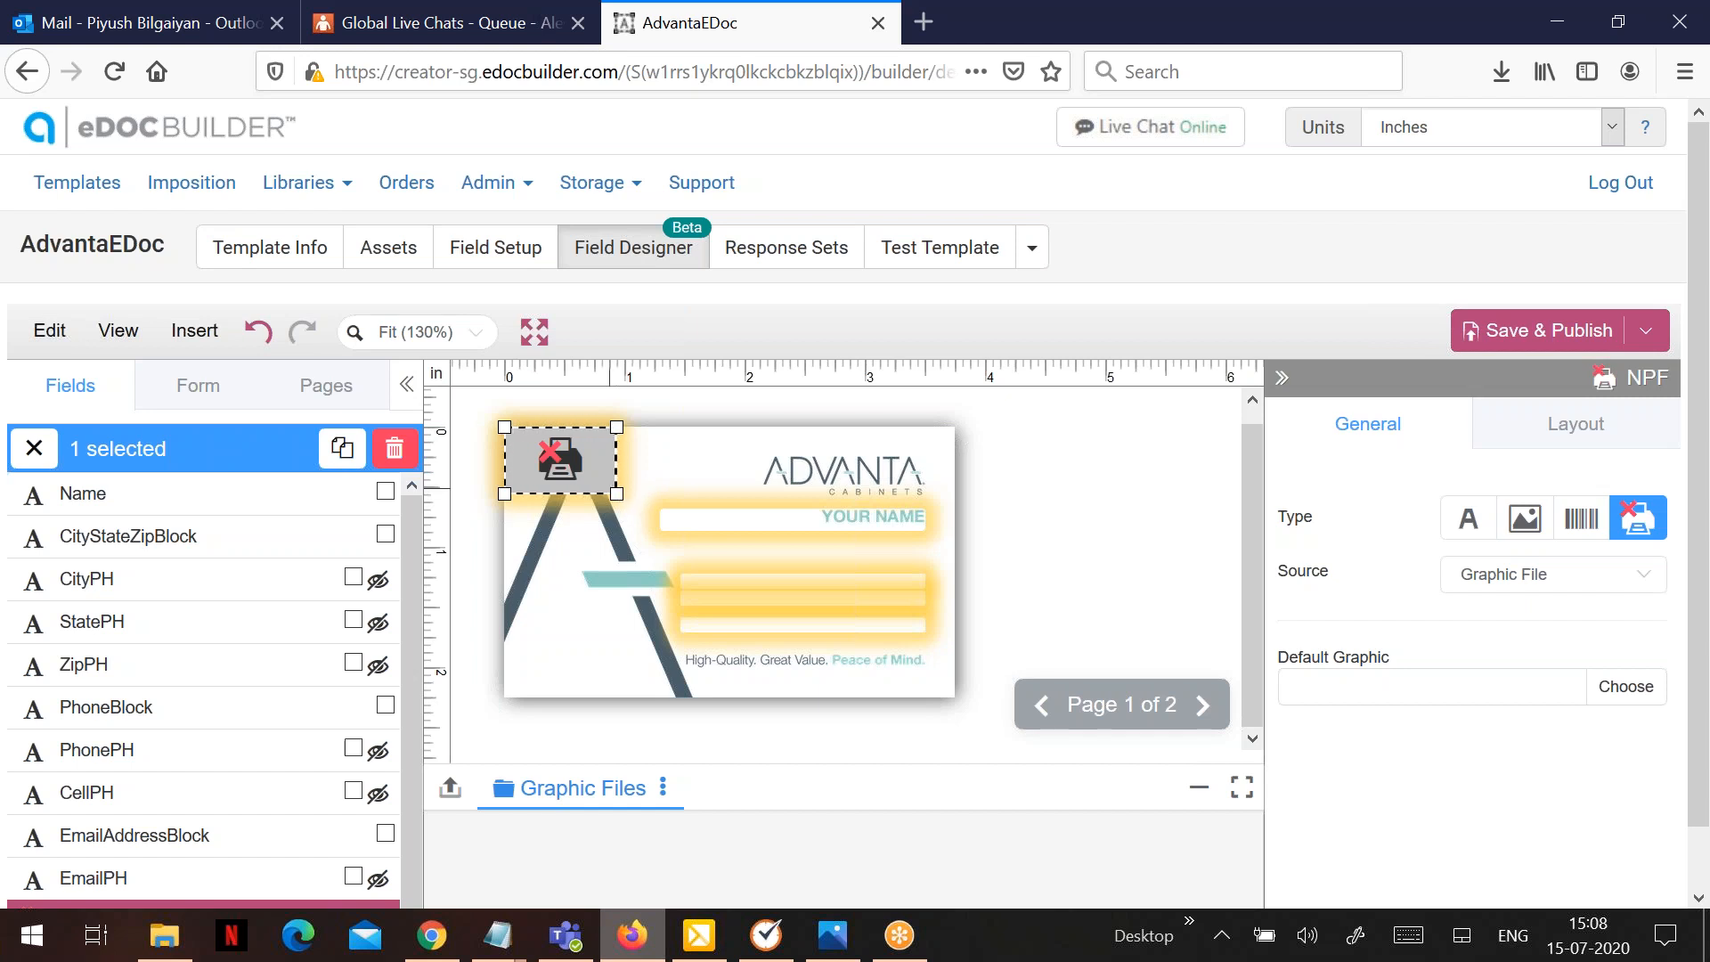
pyautogui.moveTo(570, 468)
pyautogui.mouseDown()
pyautogui.moveTo(613, 495)
pyautogui.moveTo(574, 488)
pyautogui.mouseUp()
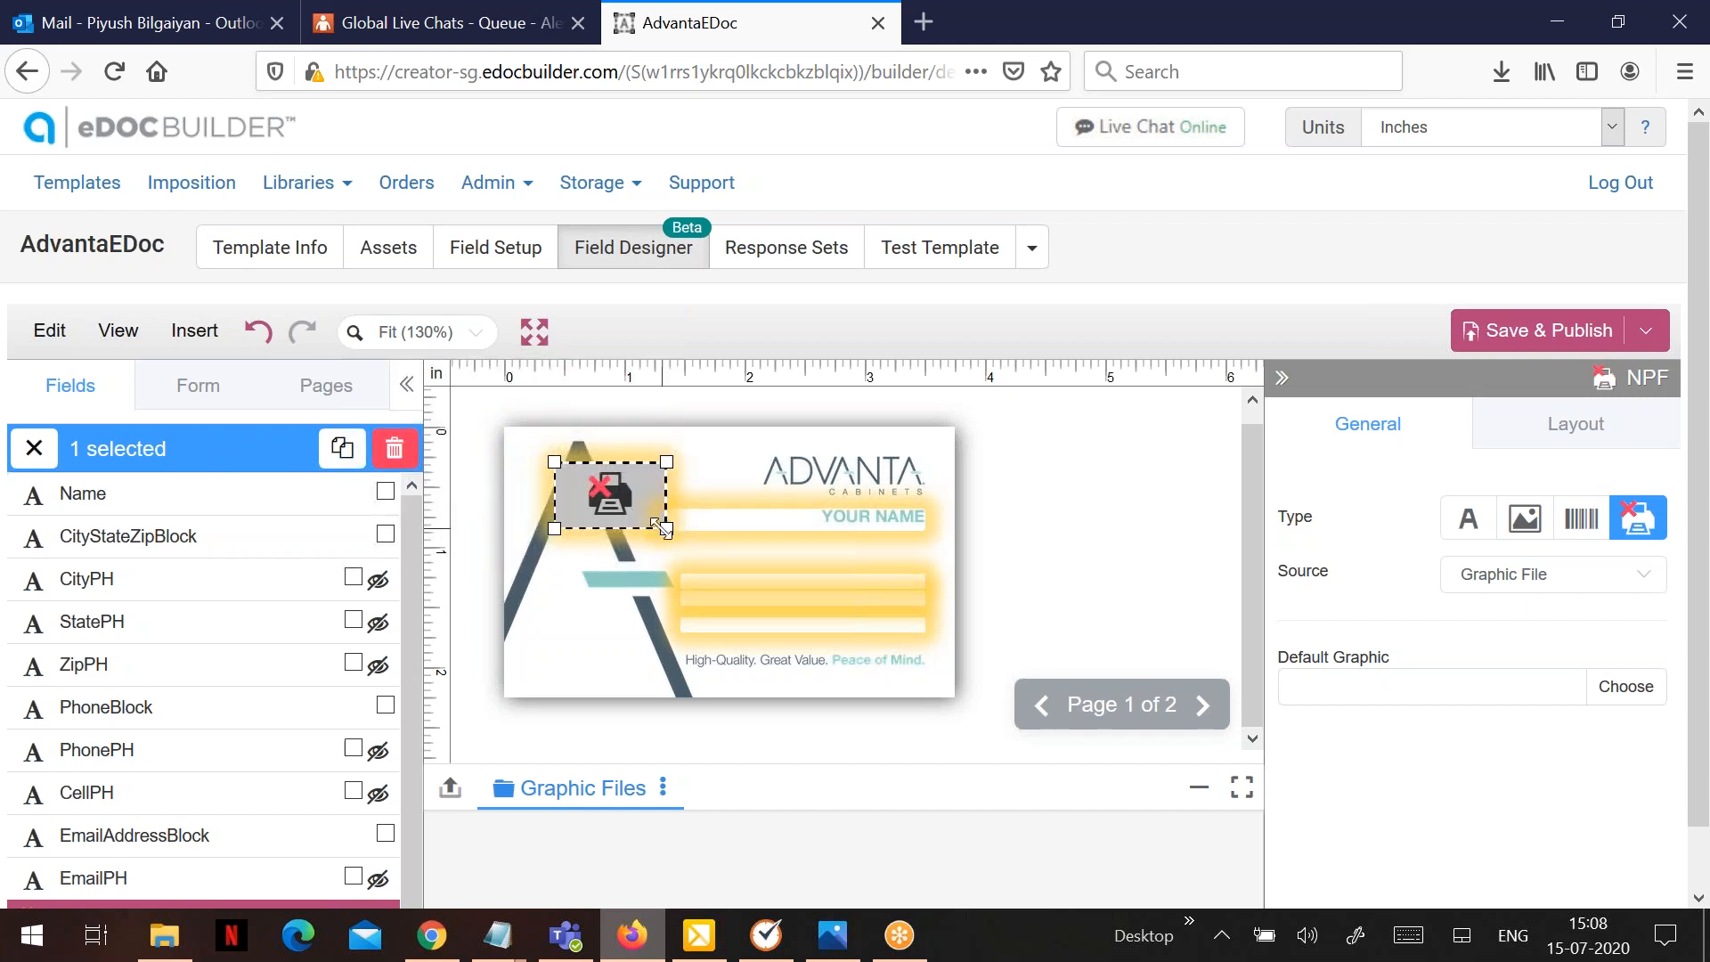